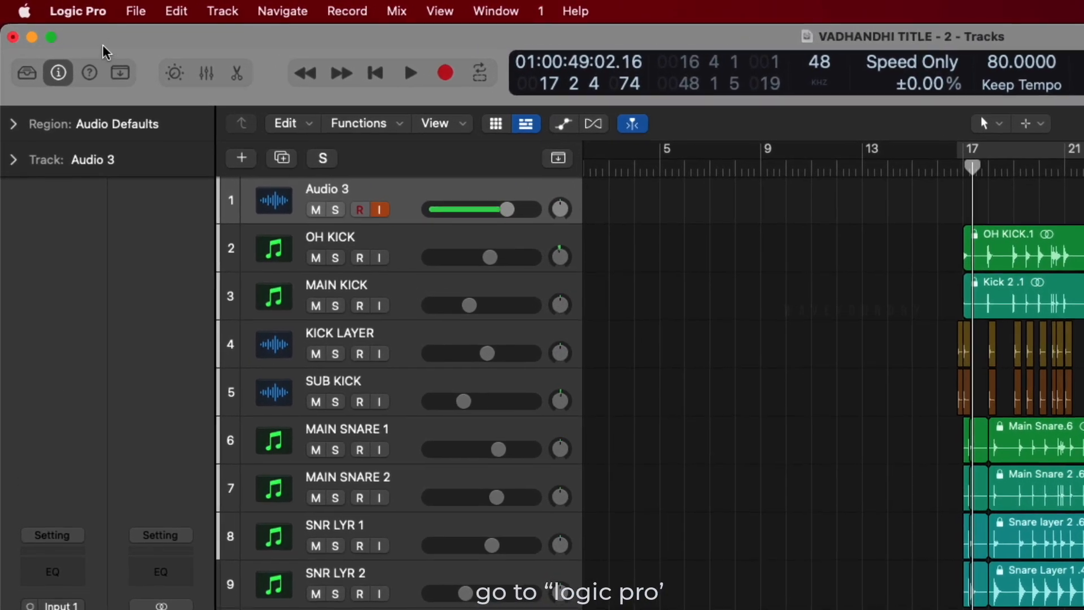
- Open the audio device preferences and set the I/O Buffer Size to 1024 samples
{"action": "left_click", "coordinate": [61, 8]}
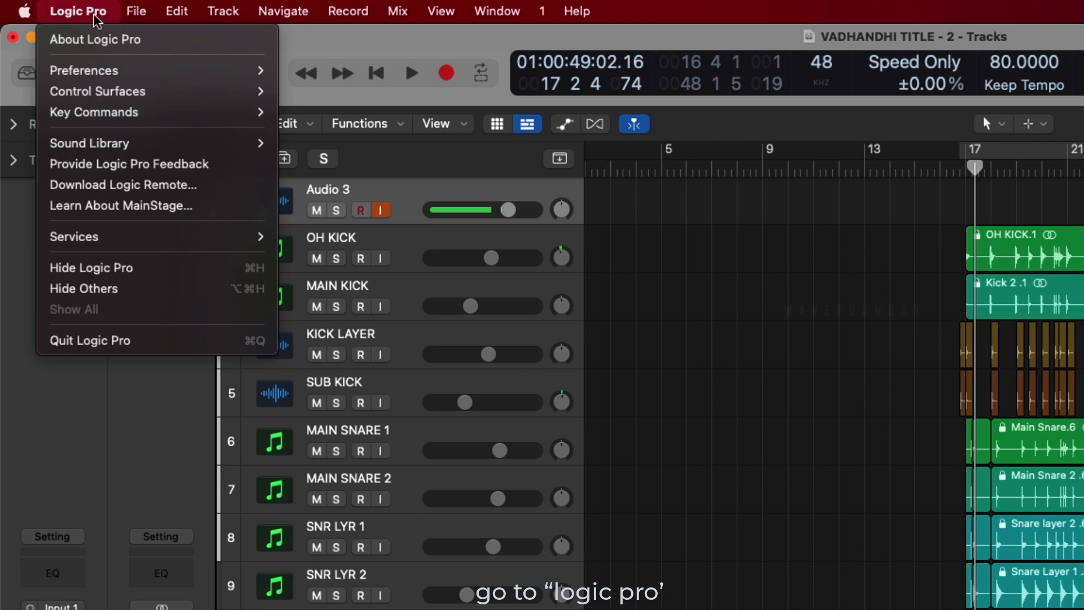
{"action": "mouse_move", "coordinate": [102, 69]}
{"action": "left_click", "coordinate": [333, 92]}
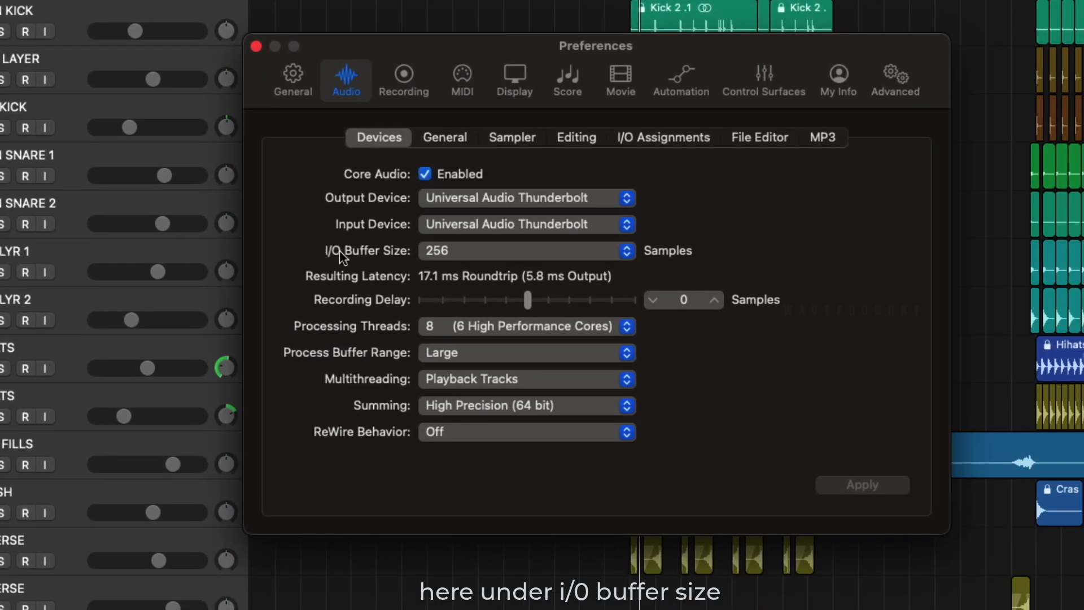
{"action": "left_click", "coordinate": [503, 259]}
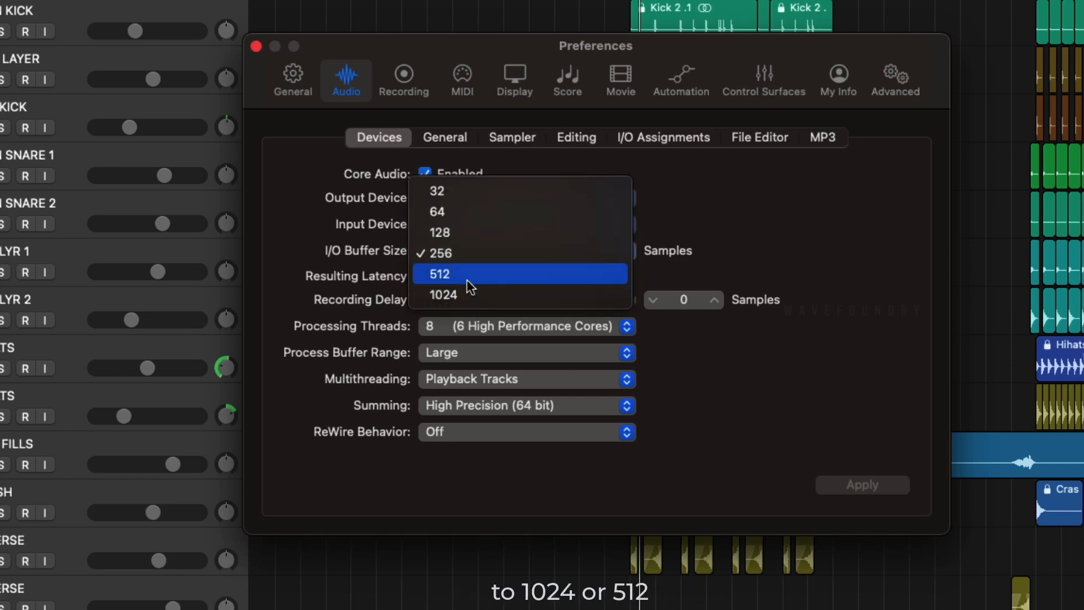
{"action": "left_click", "coordinate": [824, 255]}
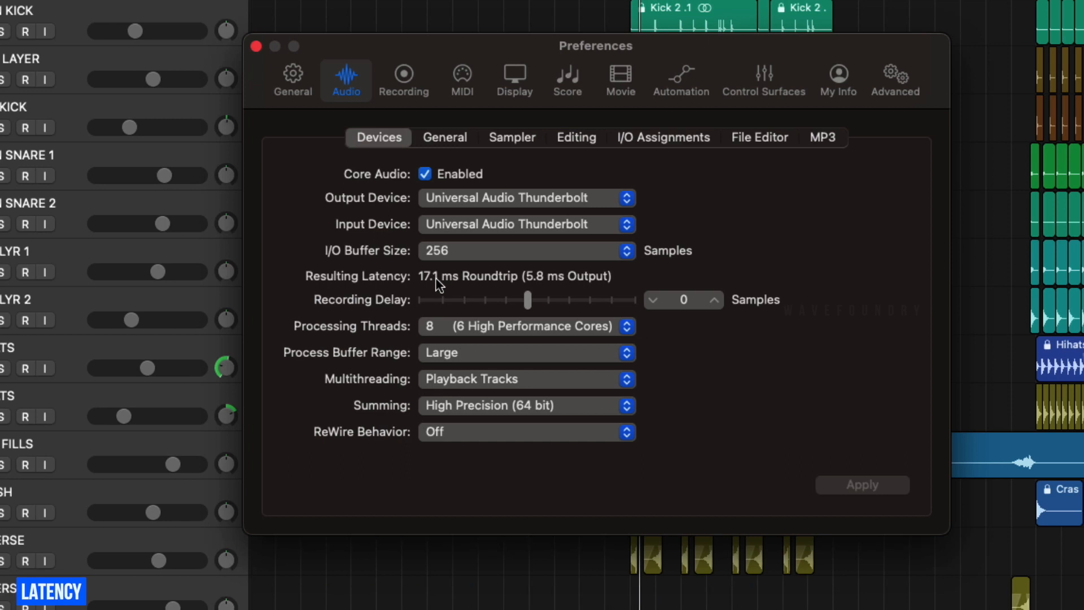
{"action": "mouse_move", "coordinate": [451, 275]}
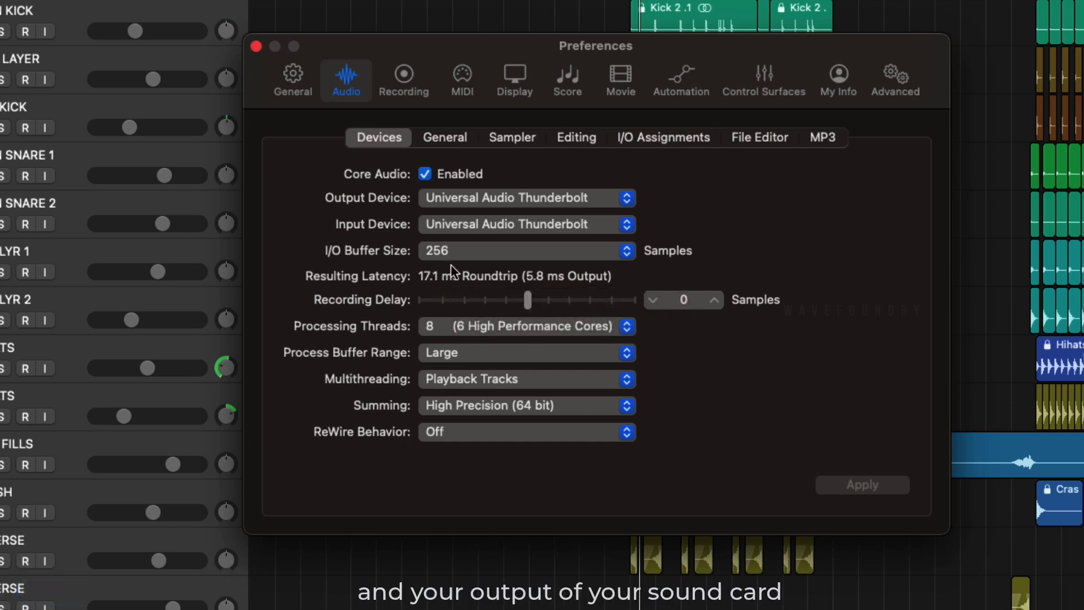
{"action": "left_click", "coordinate": [462, 255]}
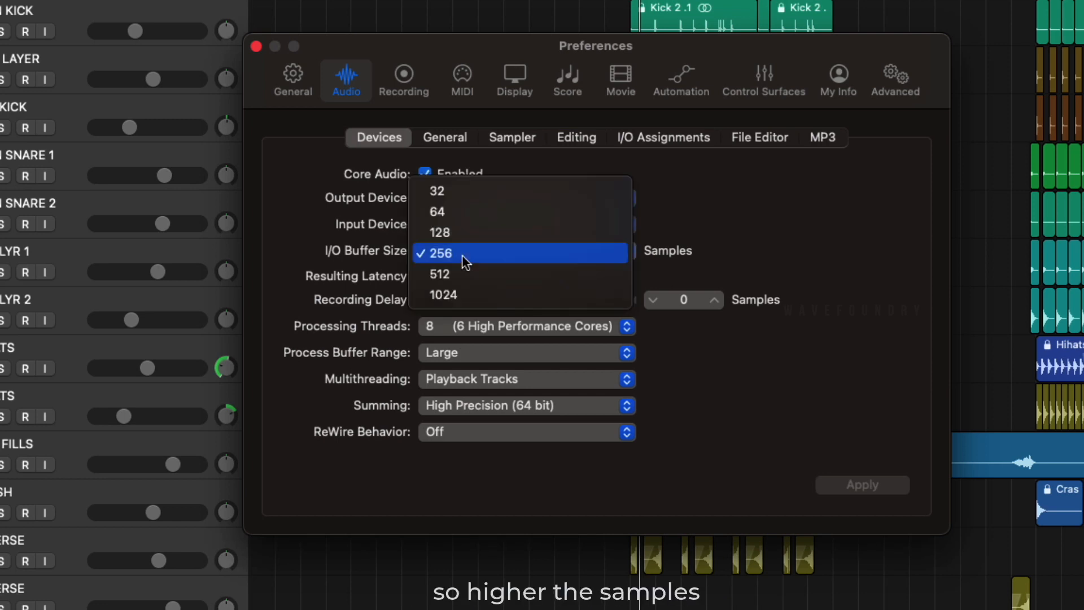
{"action": "left_click", "coordinate": [463, 295]}
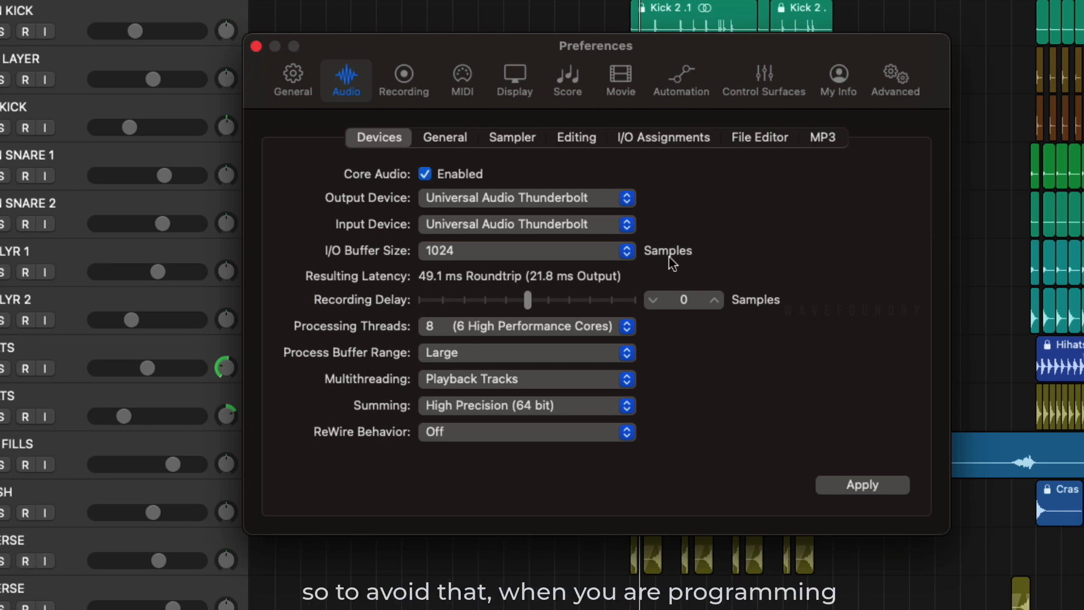
- Review the available I/O Buffer Size choices and keep 1024 samples selected
{"action": "left_click", "coordinate": [601, 250]}
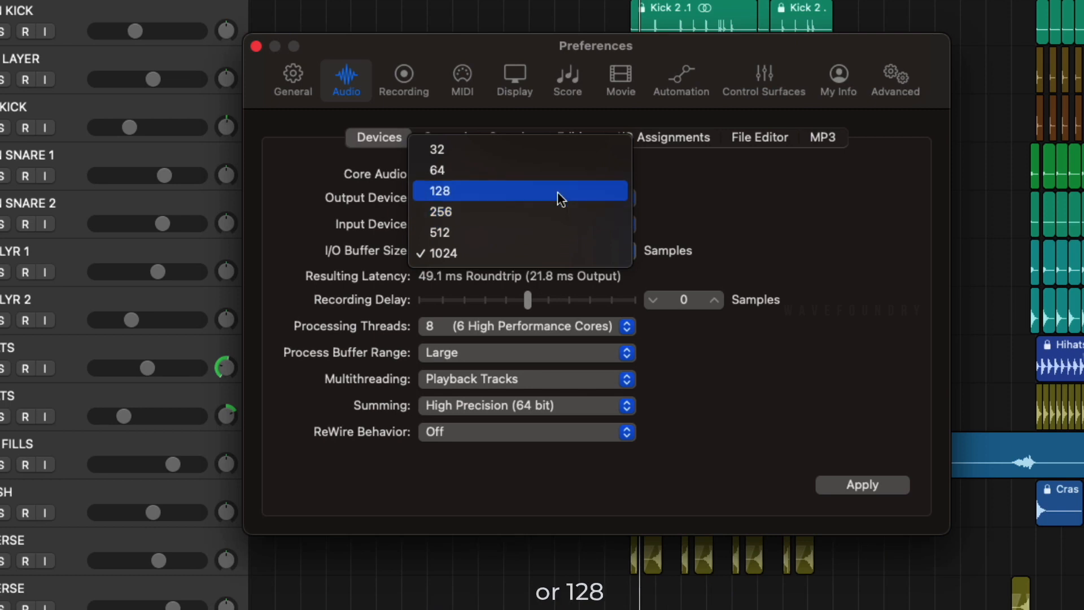
{"action": "left_click", "coordinate": [790, 208]}
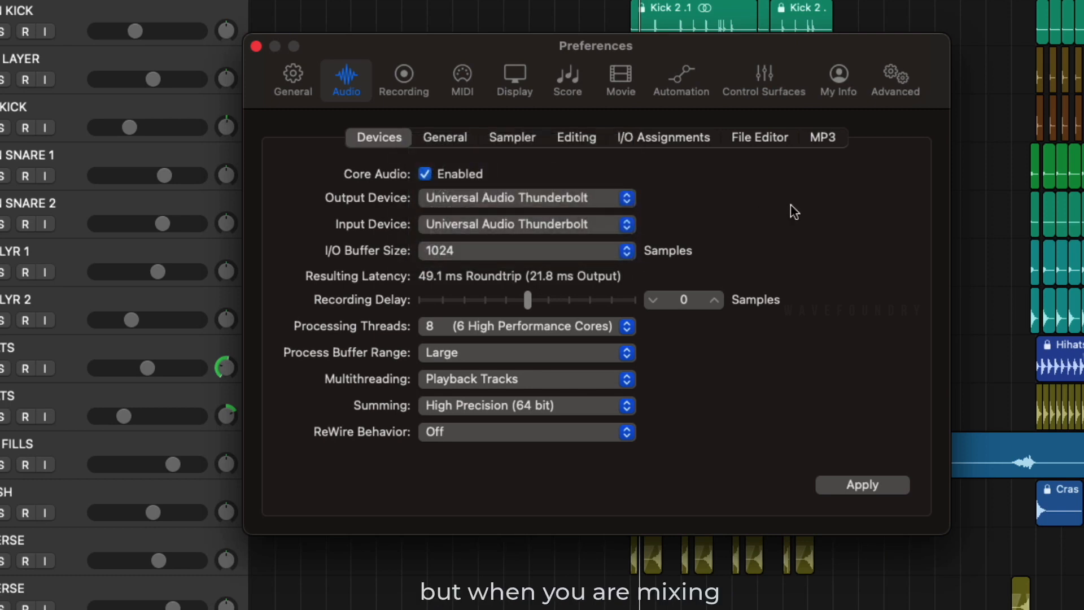
{"action": "left_click", "coordinate": [567, 252]}
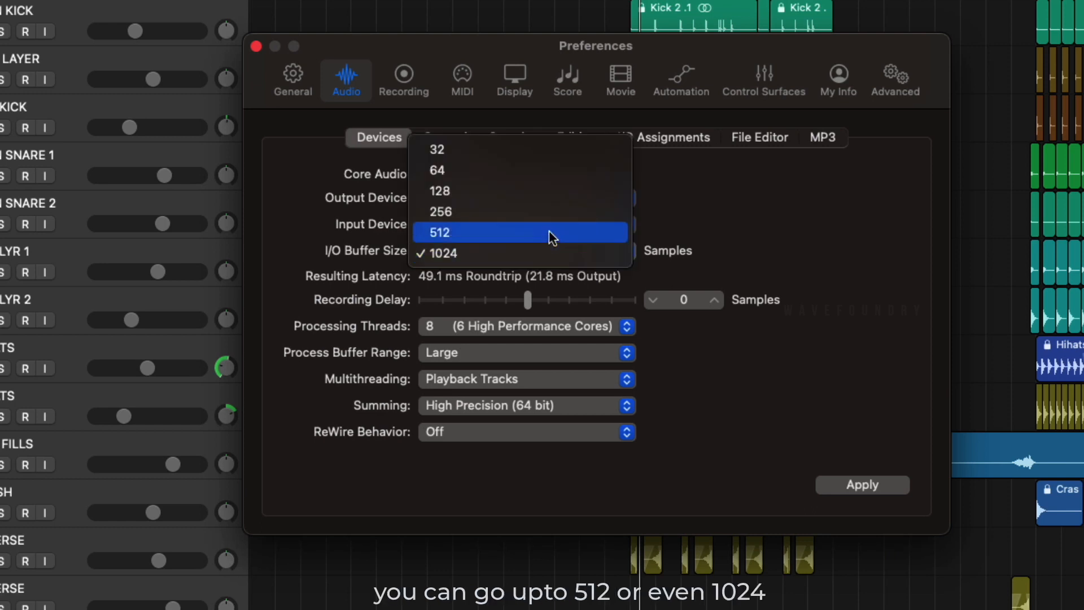
{"action": "left_click", "coordinate": [561, 251]}
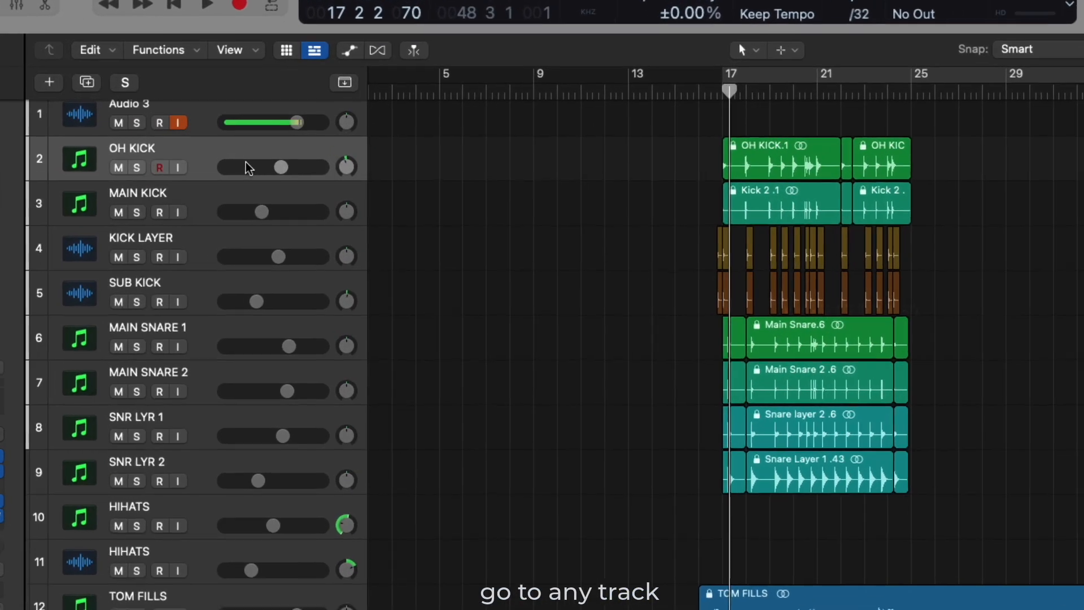
- Add the Freeze control to the track header components
{"action": "right_click", "coordinate": [229, 150]}
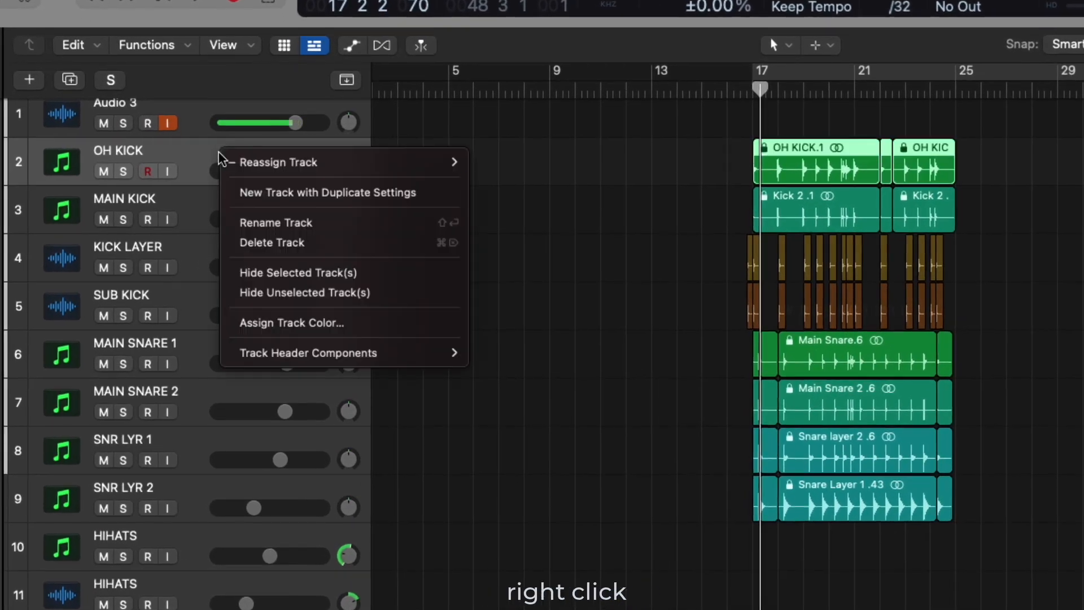
{"action": "mouse_move", "coordinate": [313, 342]}
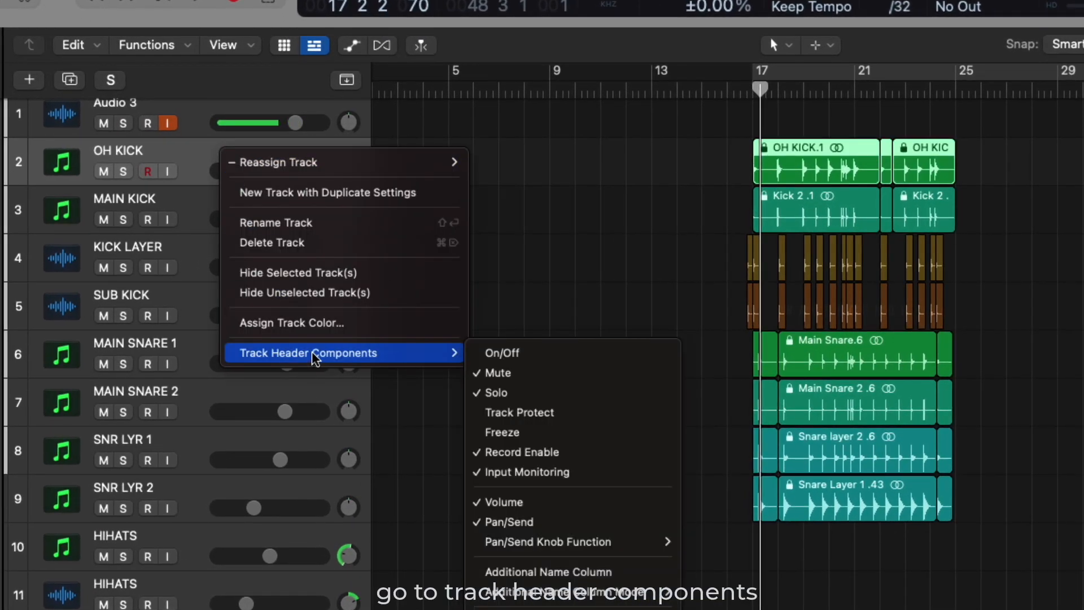
{"action": "left_click", "coordinate": [521, 432]}
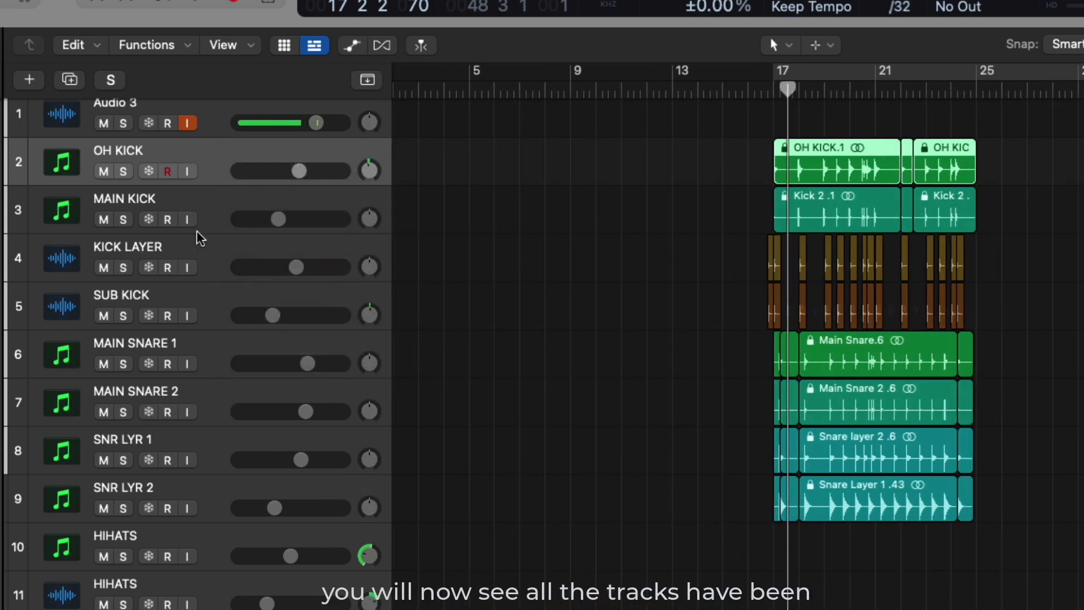
- Freeze and render the OH KICK track, and check its playback briefly in solo
{"action": "left_click", "coordinate": [149, 172]}
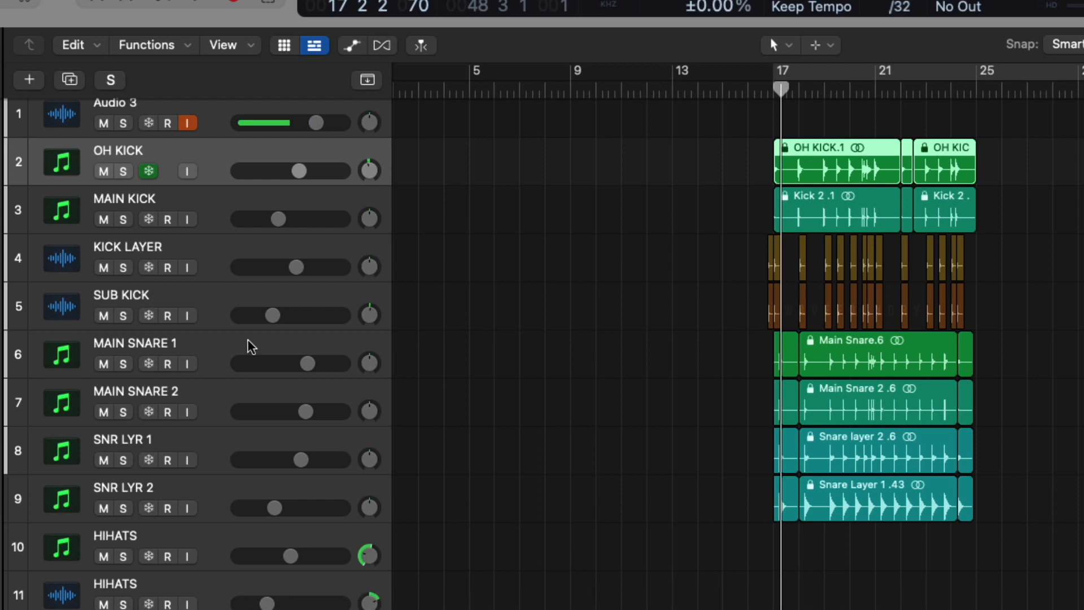
{"action": "key", "text": "space"}
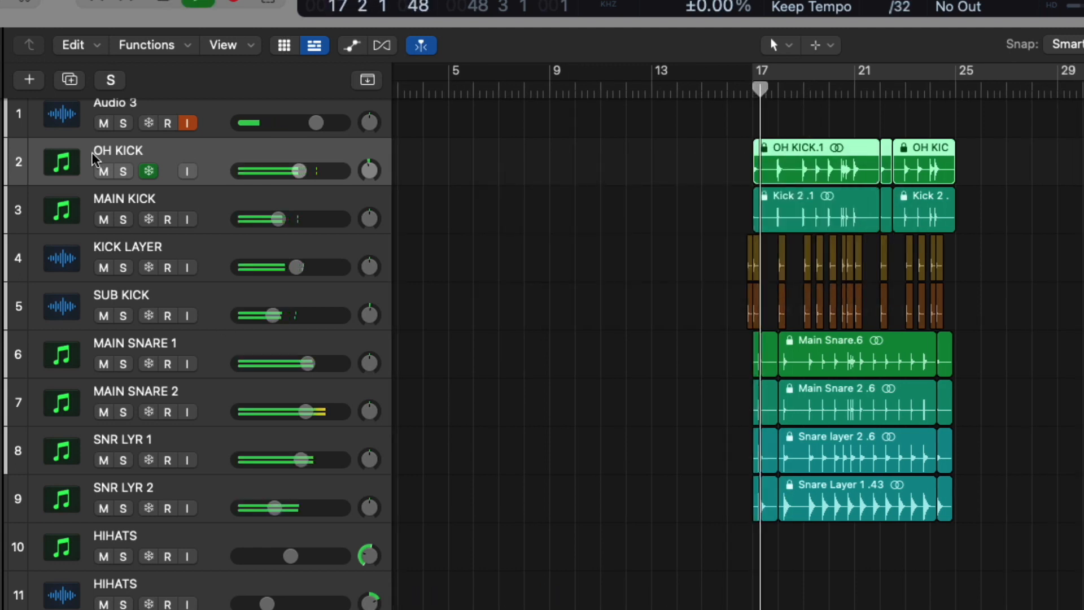
{"action": "left_click", "coordinate": [124, 171]}
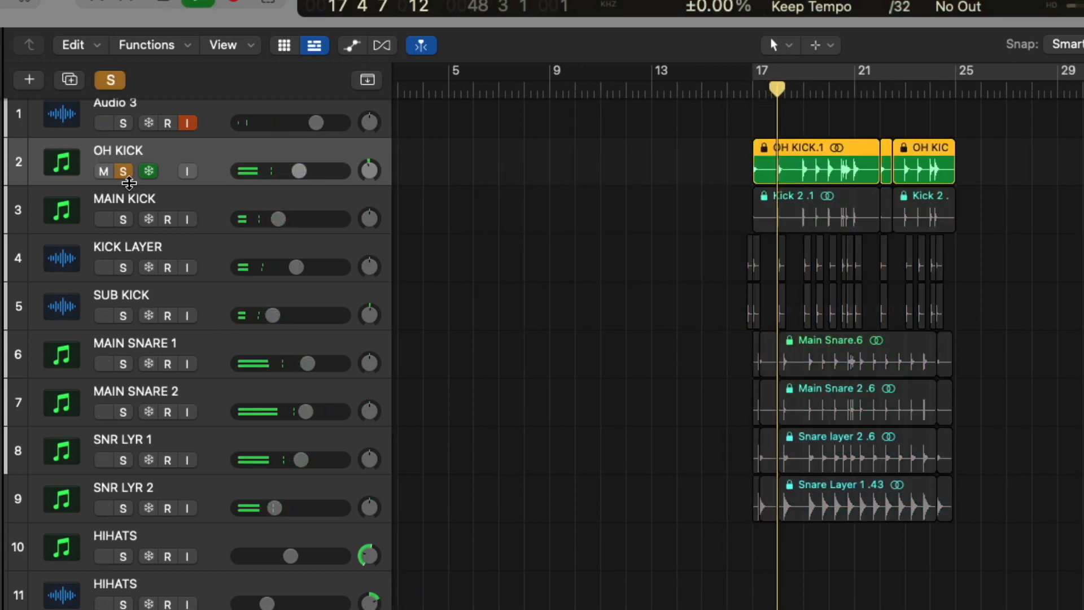
{"action": "left_click", "coordinate": [125, 173]}
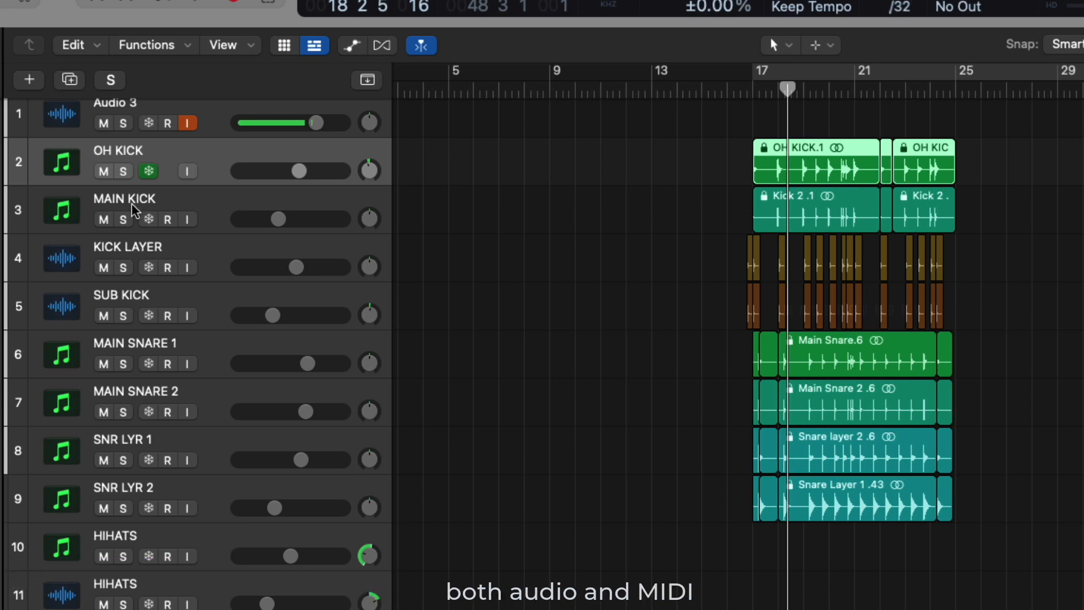
- Split the first OH KICK region shortly after its start, unfreezing the track to allow the edit
{"action": "left_click", "coordinate": [792, 167]}
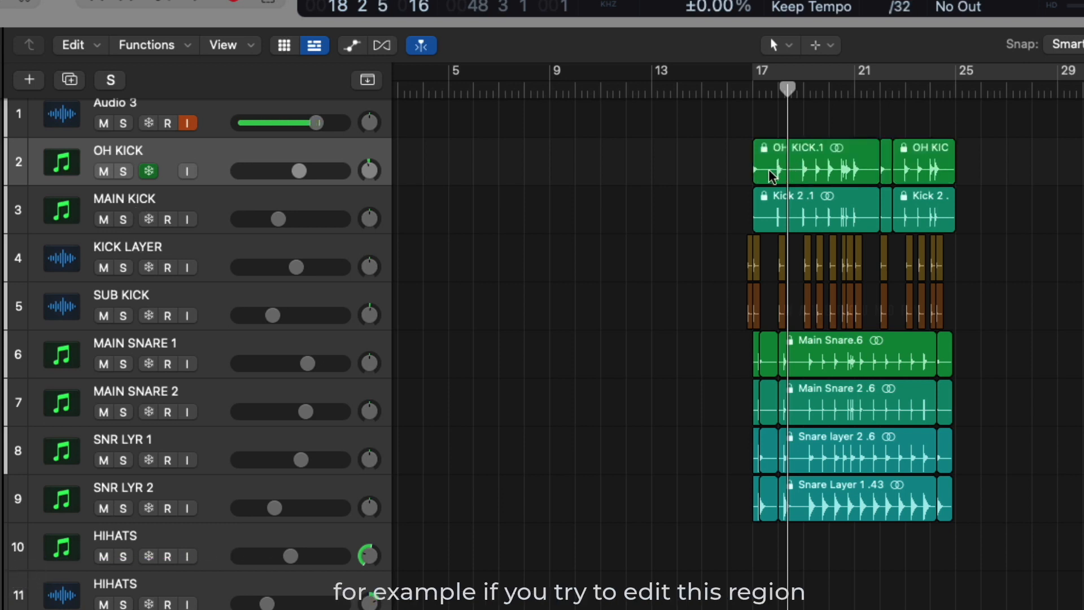
{"action": "left_click", "coordinate": [770, 163]}
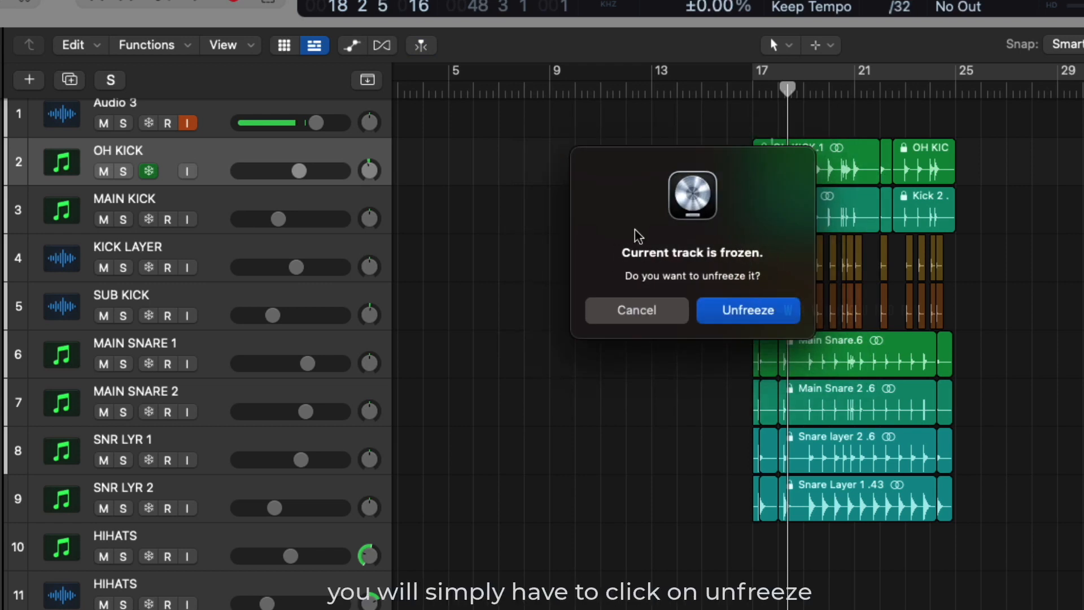
{"action": "left_click", "coordinate": [750, 317]}
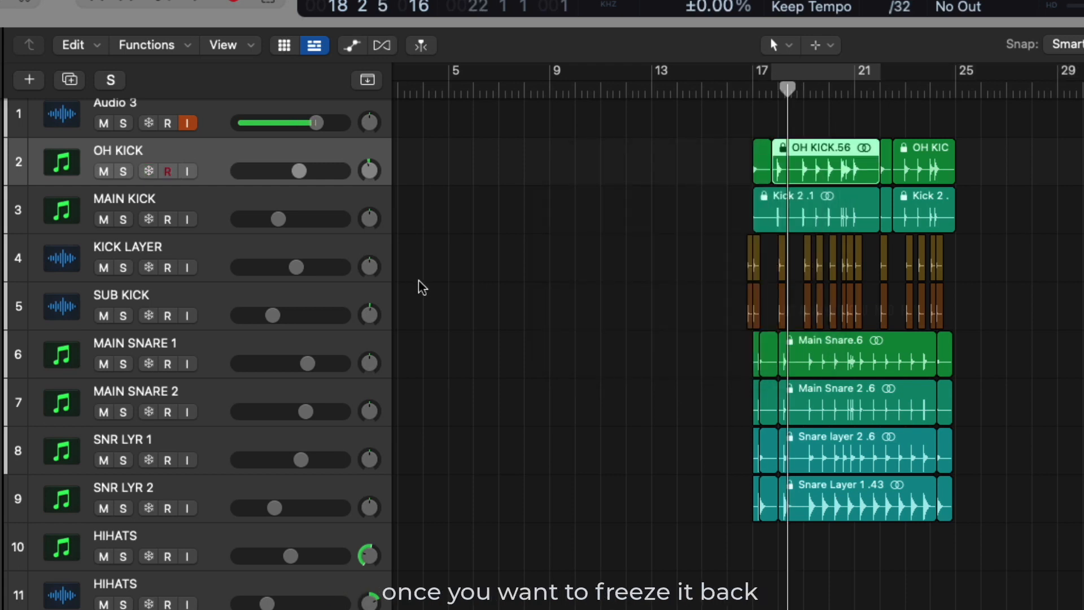
- Freeze the edited OH KICK track again and render it
{"action": "left_click", "coordinate": [149, 172]}
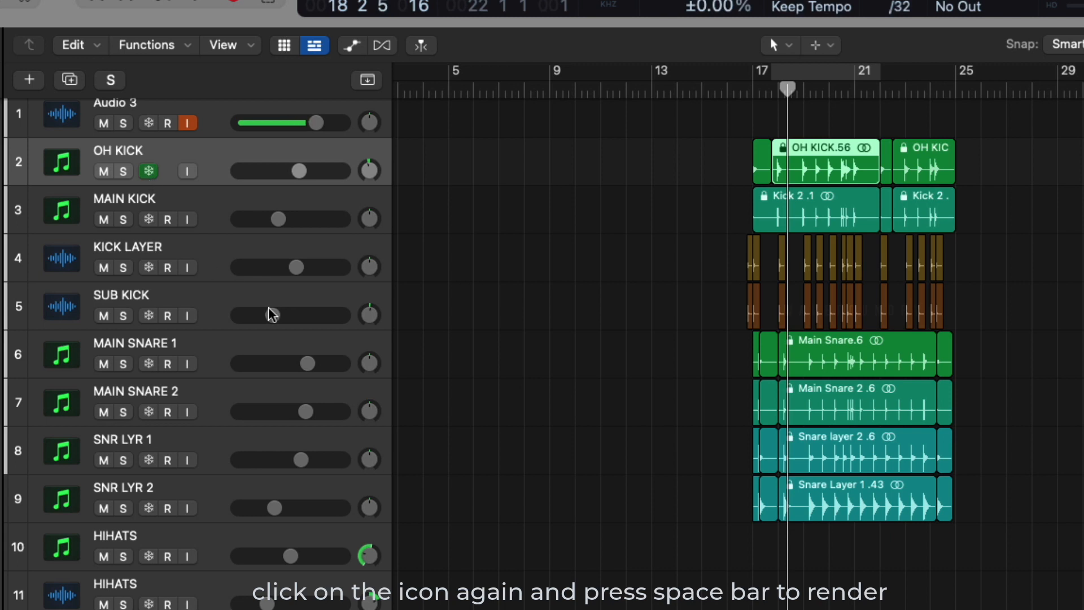
{"action": "key", "text": "space"}
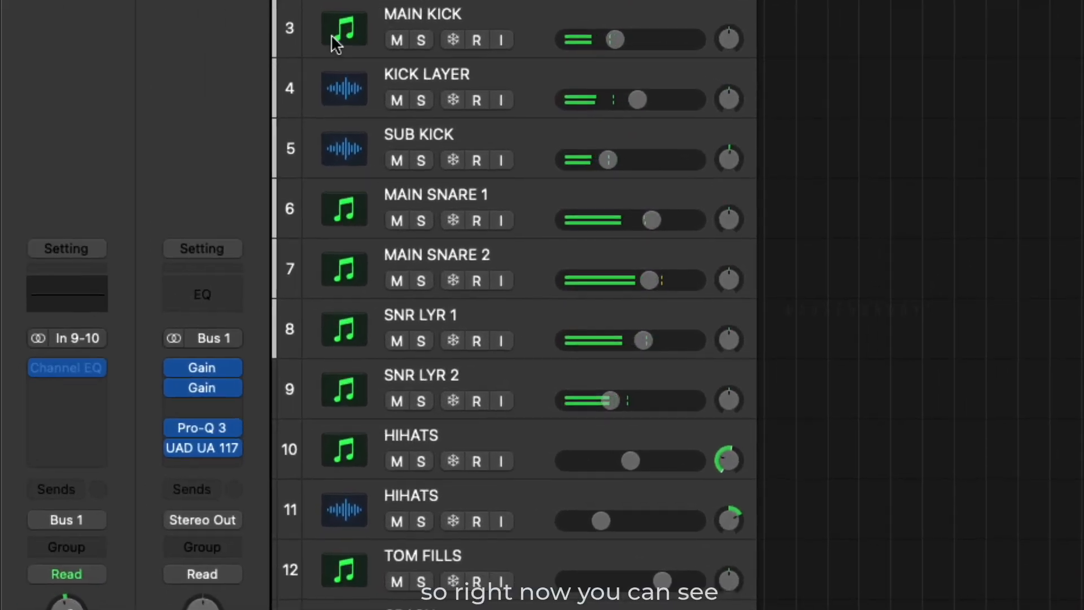
{"action": "mouse_move", "coordinate": [79, 368]}
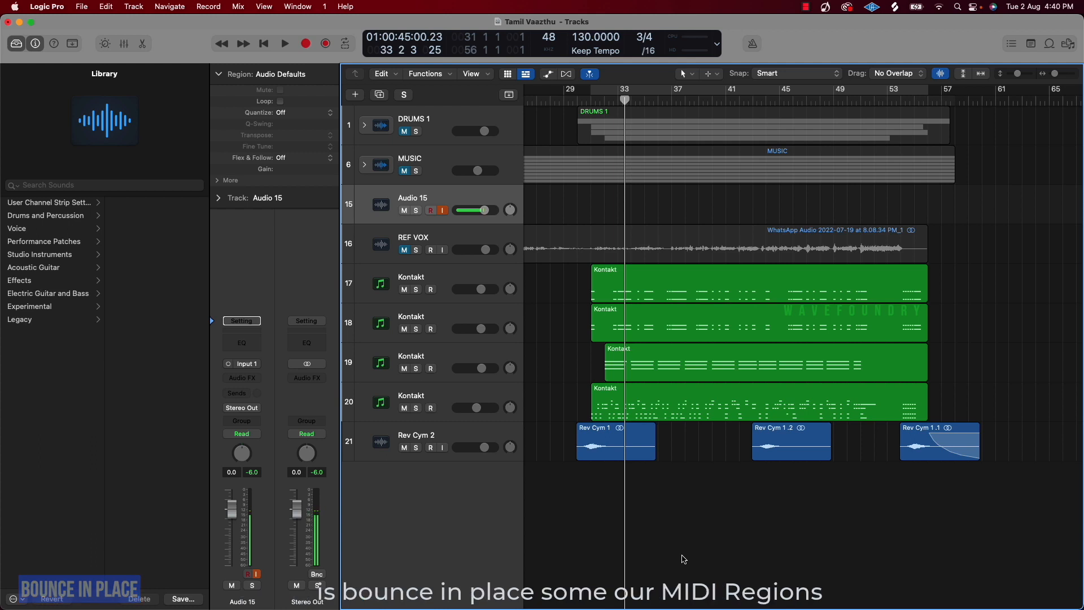
- Audition the Kontakt MIDI region on track 17 in solo, playing from about bar 31
{"action": "left_click", "coordinate": [676, 293]}
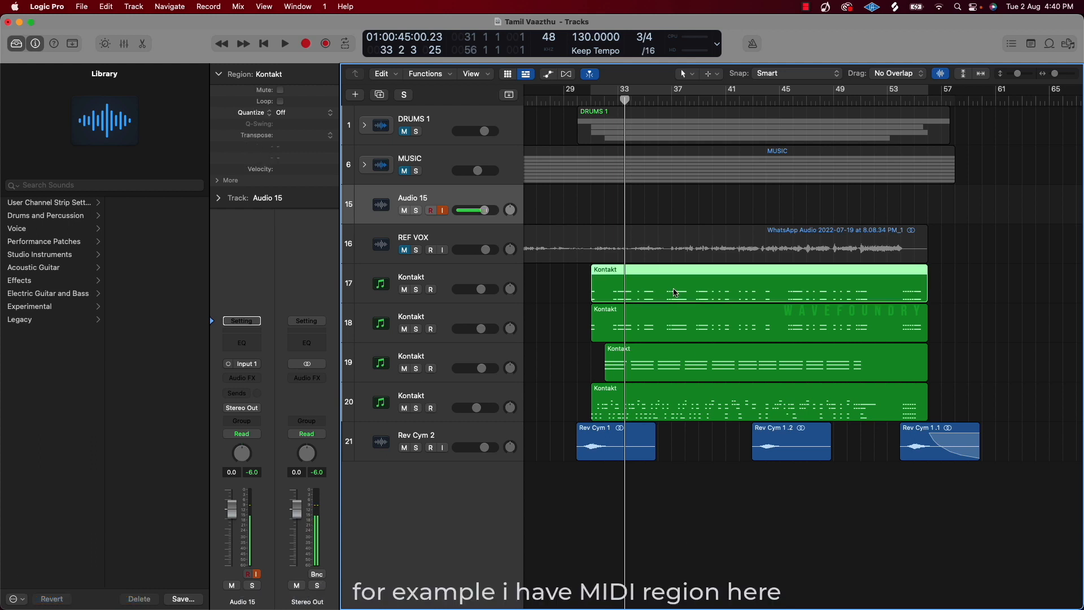
{"action": "left_click", "coordinate": [418, 291]}
{"action": "left_click", "coordinate": [591, 100]}
{"action": "key", "text": "space"}
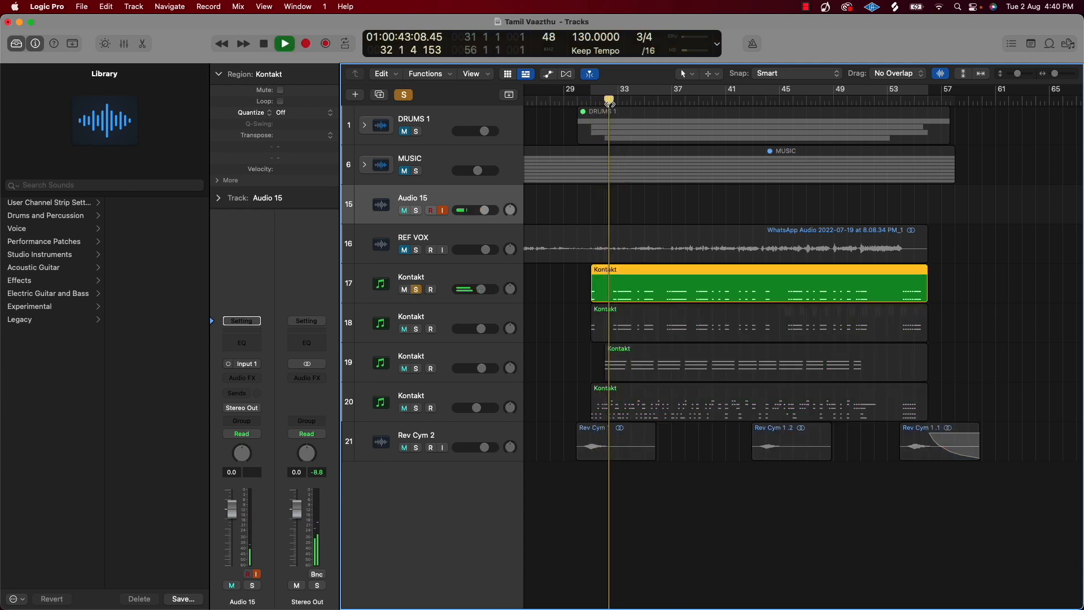
{"action": "key", "text": "space"}
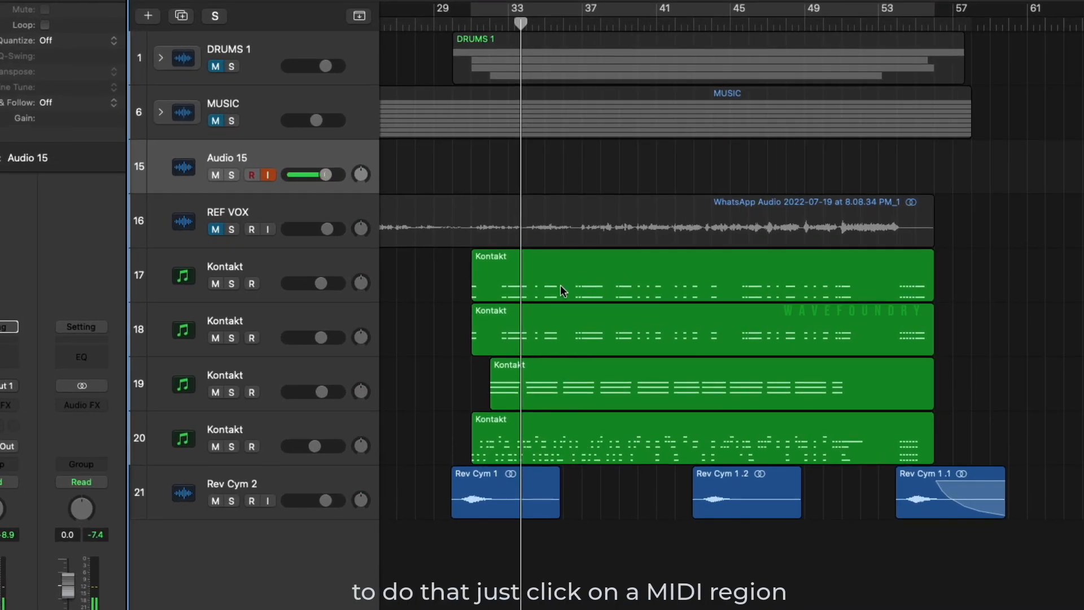
- Bounce the Kontakt region on track 17 in place to a new track named Low Drums, with Normalize off
{"action": "left_click", "coordinate": [657, 291]}
{"action": "right_click", "coordinate": [561, 285]}
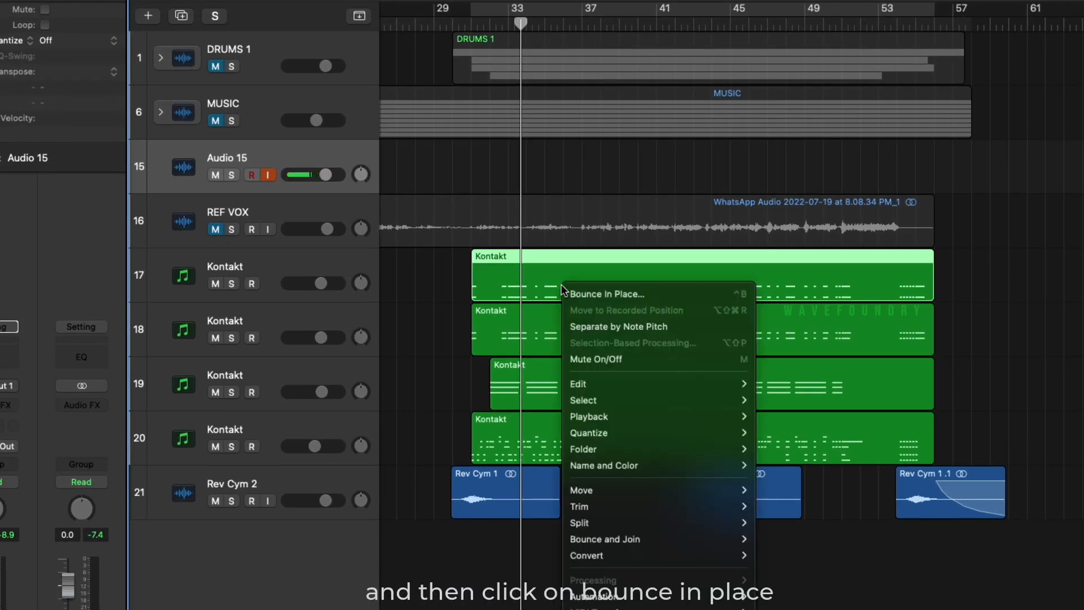
{"action": "left_click", "coordinate": [611, 294]}
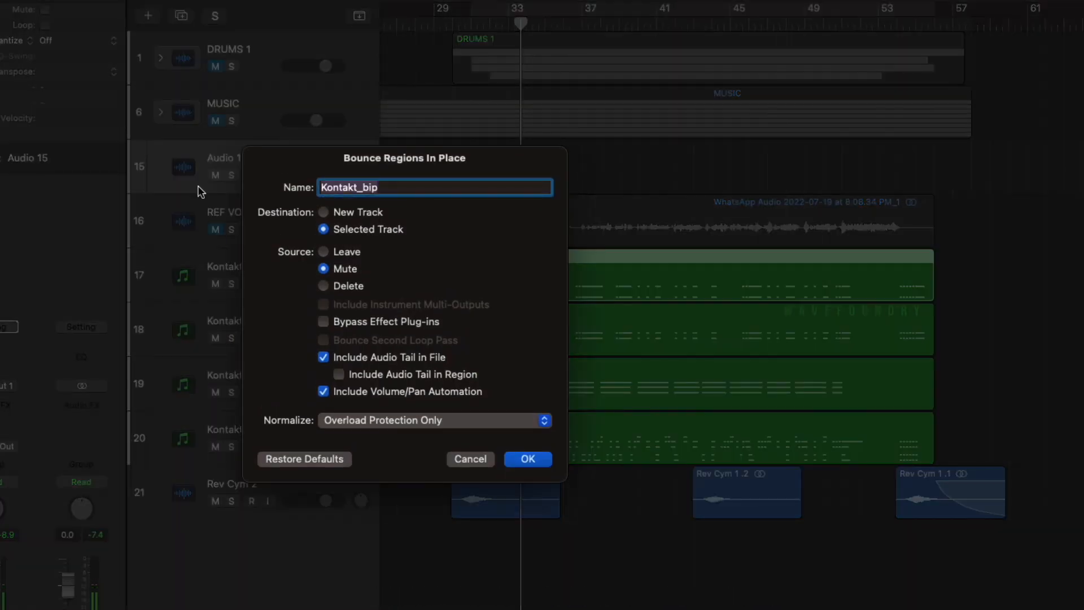
{"action": "type", "text": "Low Drums"}
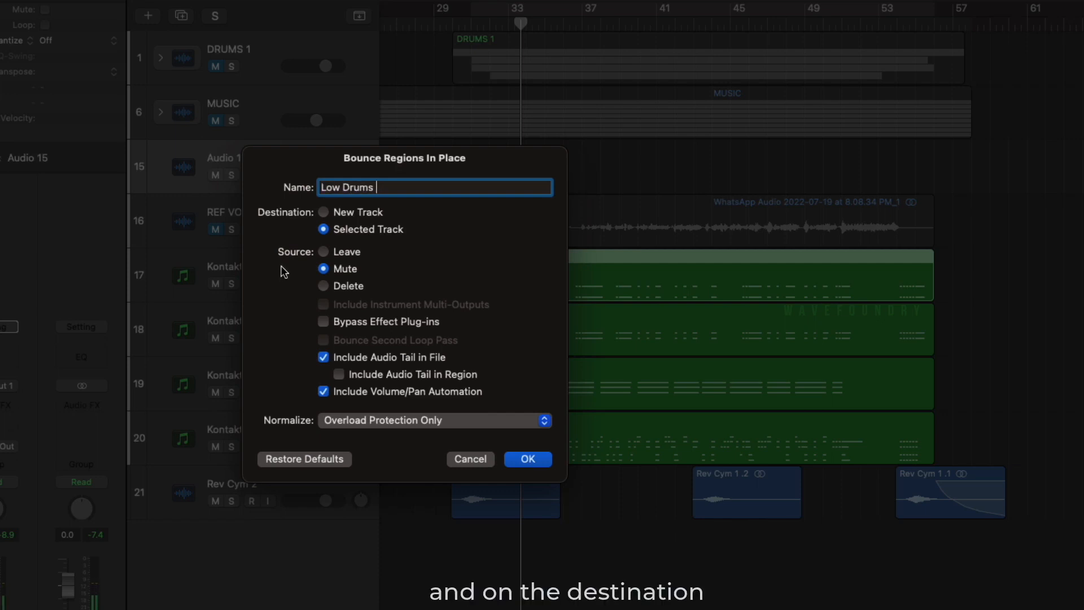
{"action": "left_click", "coordinate": [324, 212]}
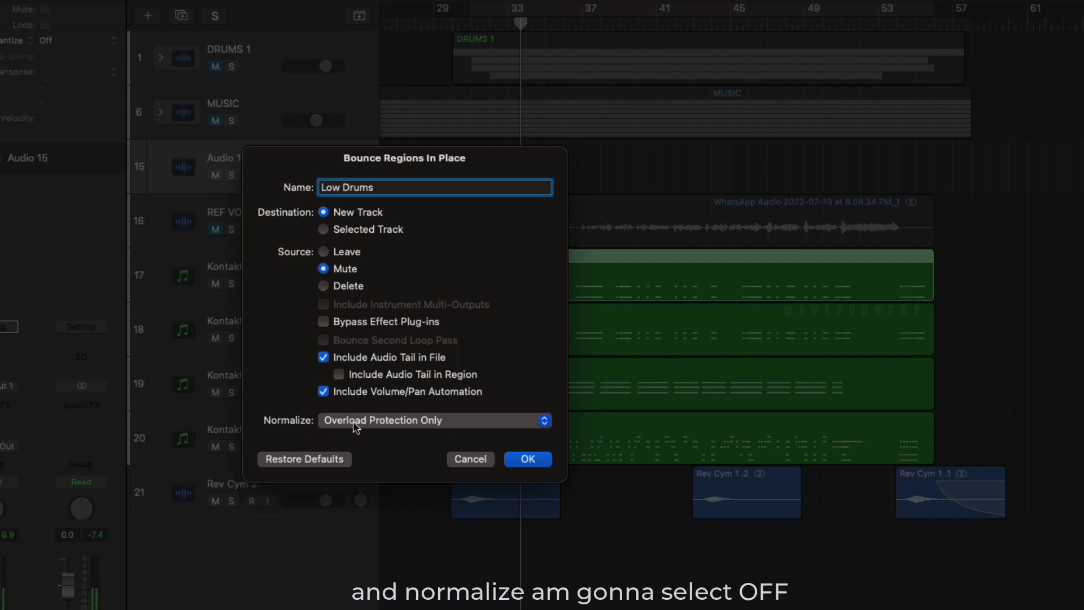
{"action": "left_click", "coordinate": [429, 421]}
{"action": "left_click", "coordinate": [412, 408]}
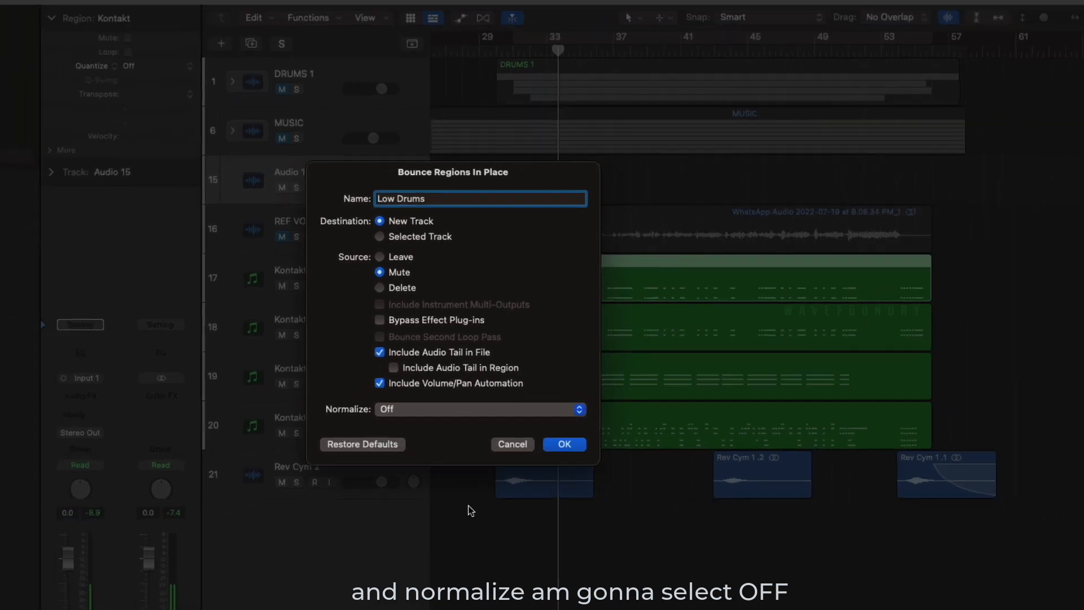
{"action": "left_click", "coordinate": [559, 448]}
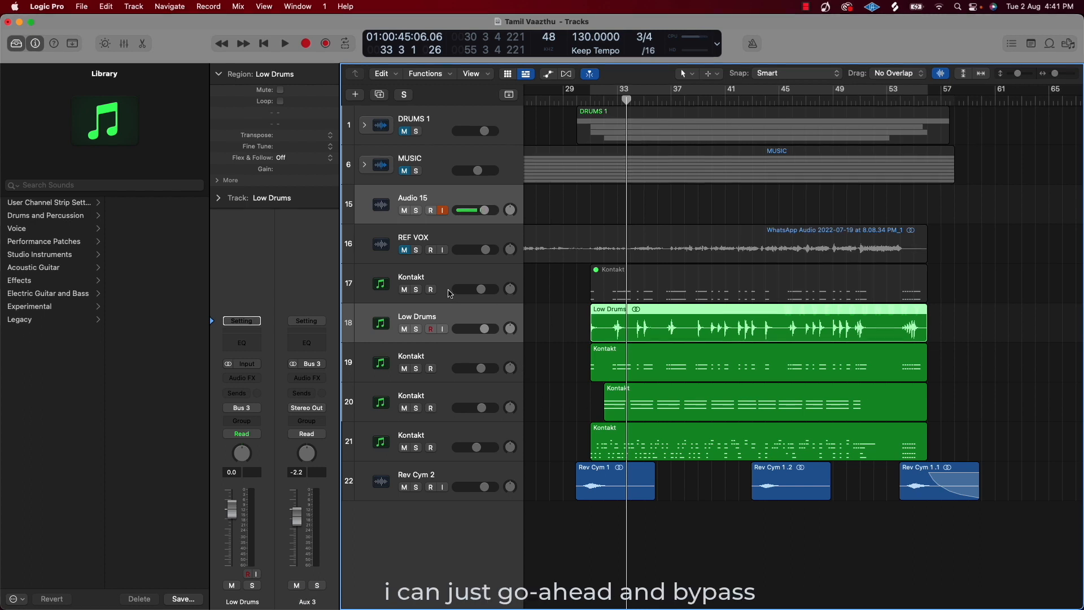
- Bypass the Kontakt instrument on source track 17
{"action": "left_click", "coordinate": [454, 280]}
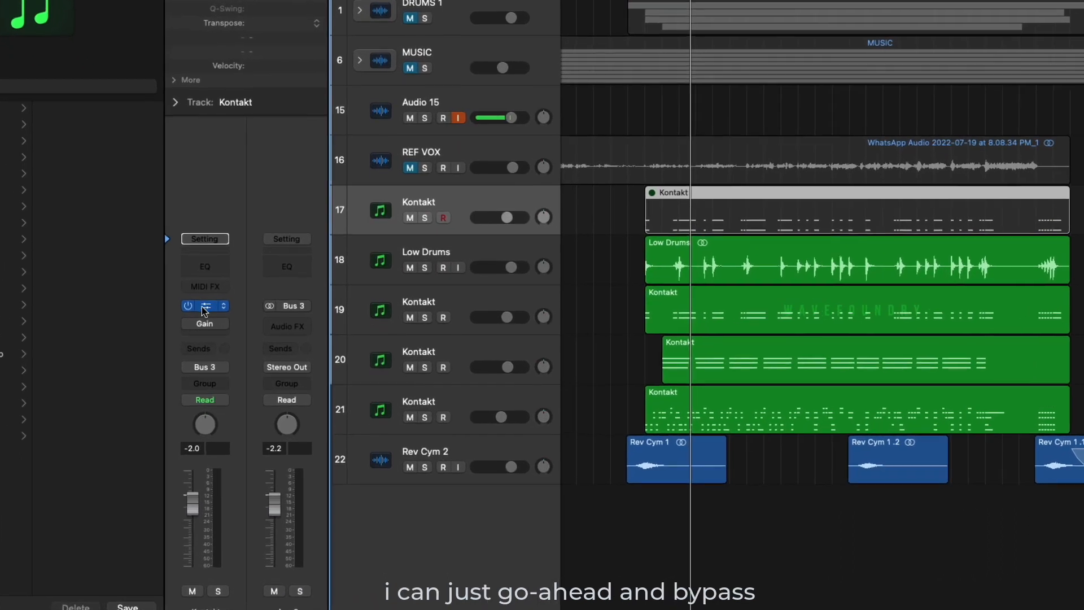
{"action": "left_click", "coordinate": [187, 305]}
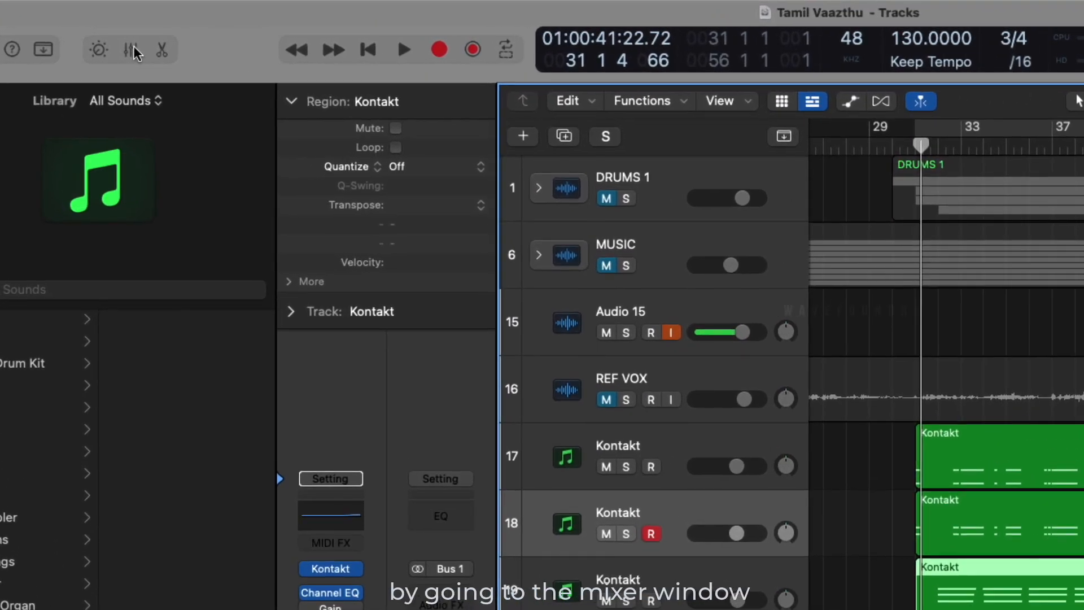
- Create a new auxiliary channel strip in the mixer and set its input to Bus 3
{"action": "left_click", "coordinate": [131, 49]}
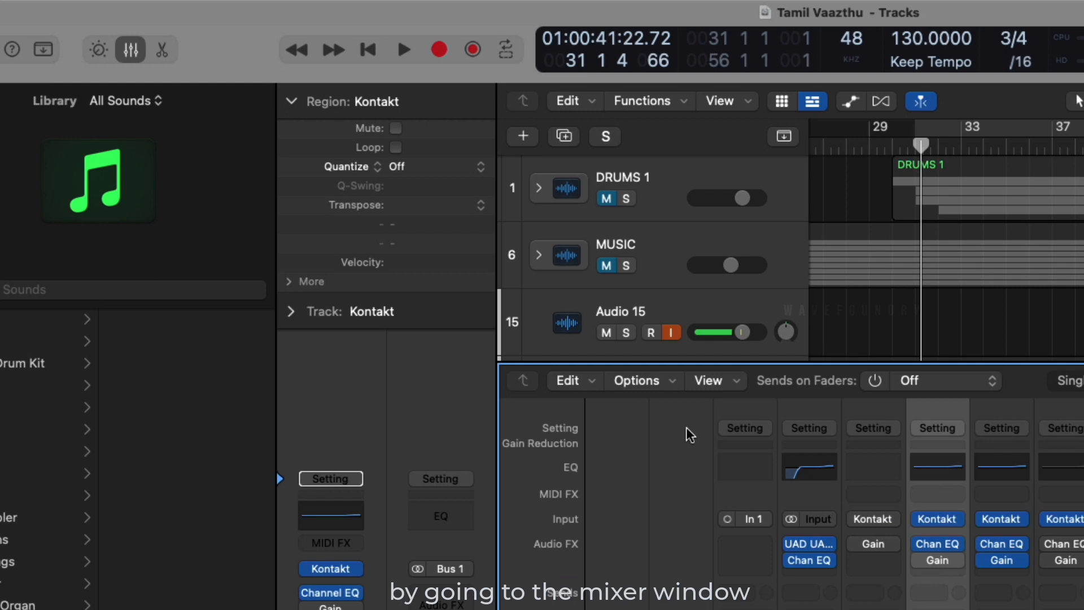
{"action": "left_click", "coordinate": [662, 383]}
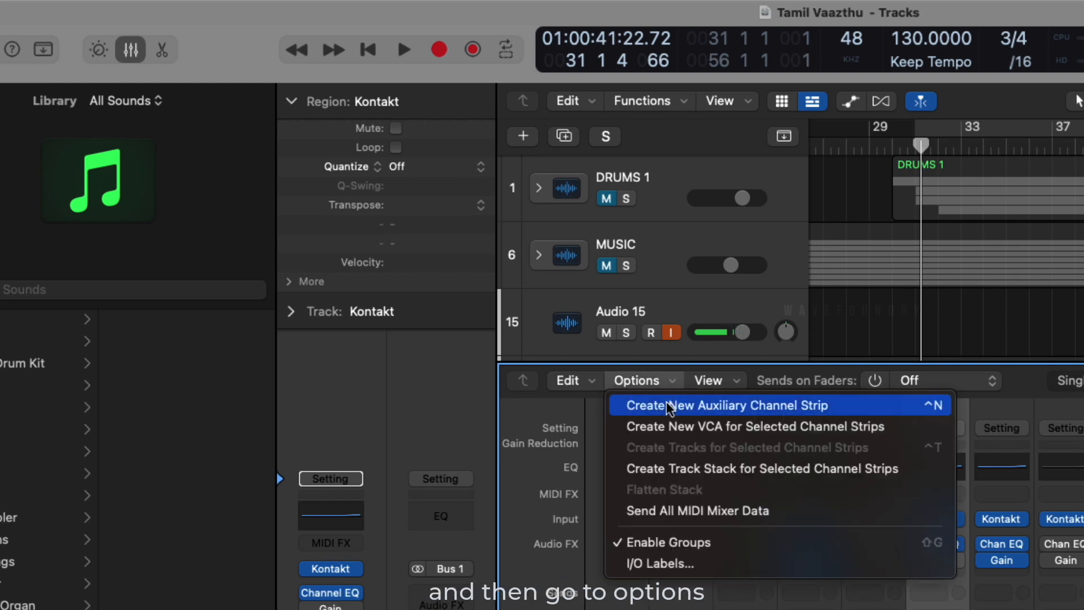
{"action": "left_click", "coordinate": [794, 414]}
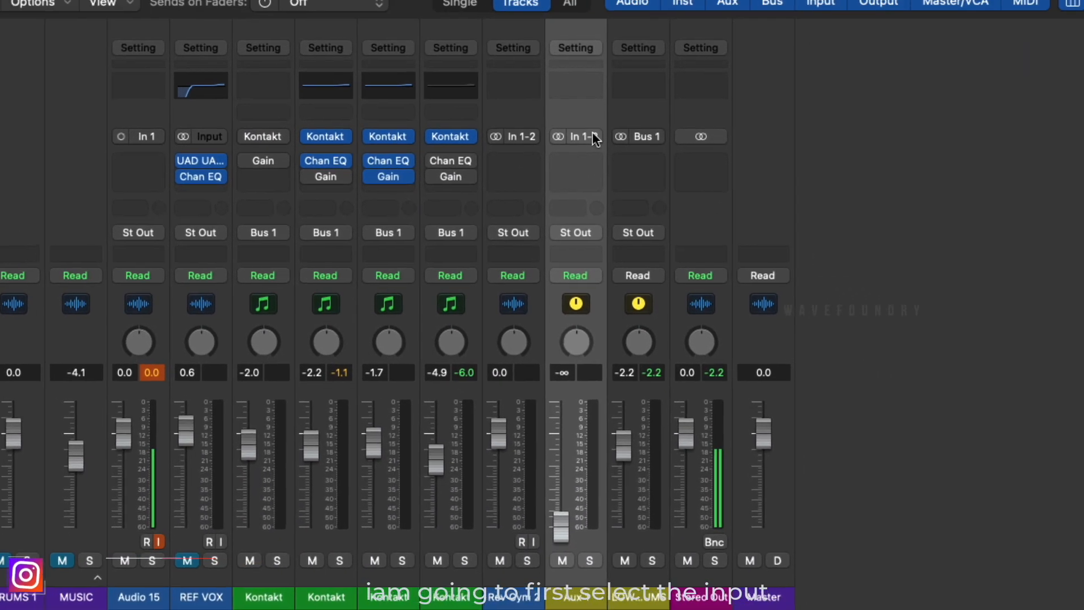
{"action": "left_click", "coordinate": [635, 151]}
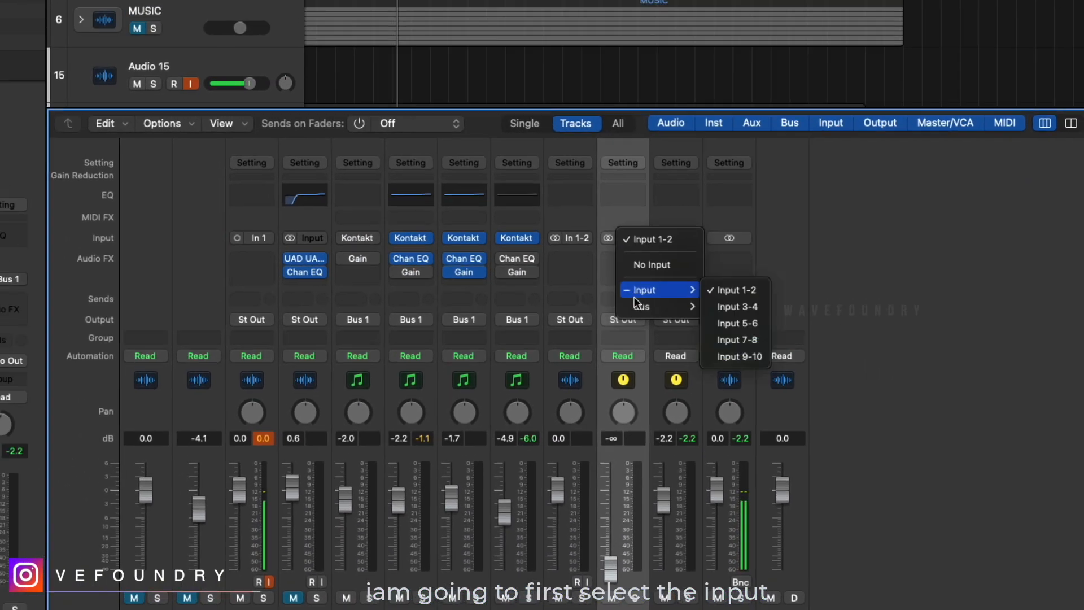
{"action": "mouse_move", "coordinate": [638, 264]}
{"action": "left_click", "coordinate": [725, 45]}
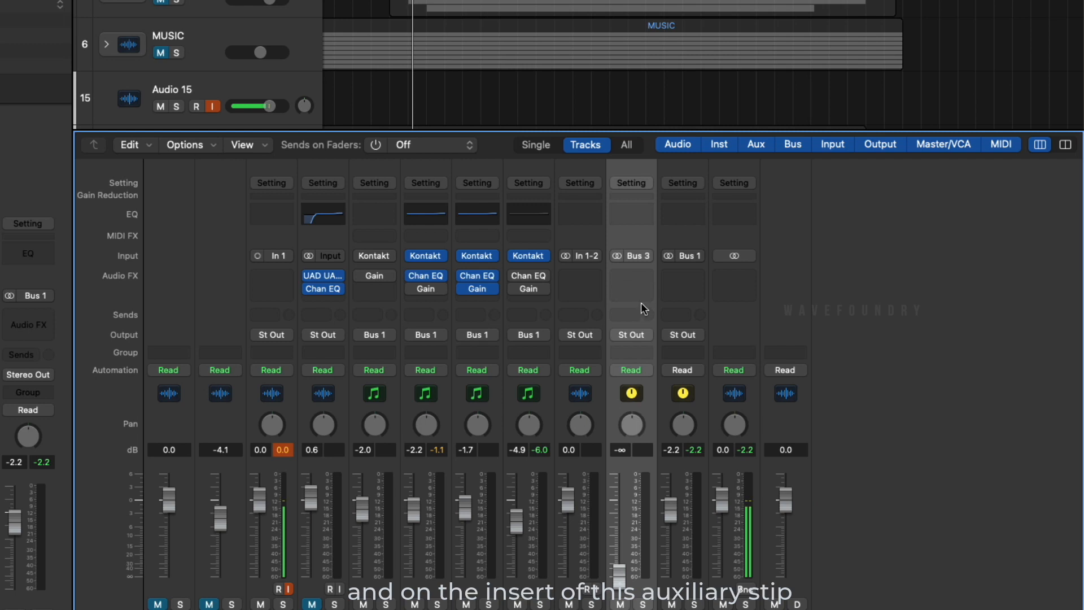
- Insert the Space Designer reverb on the Bus 3 auxiliary strip and set its fader to 0.0 dB
{"action": "left_click", "coordinate": [645, 276]}
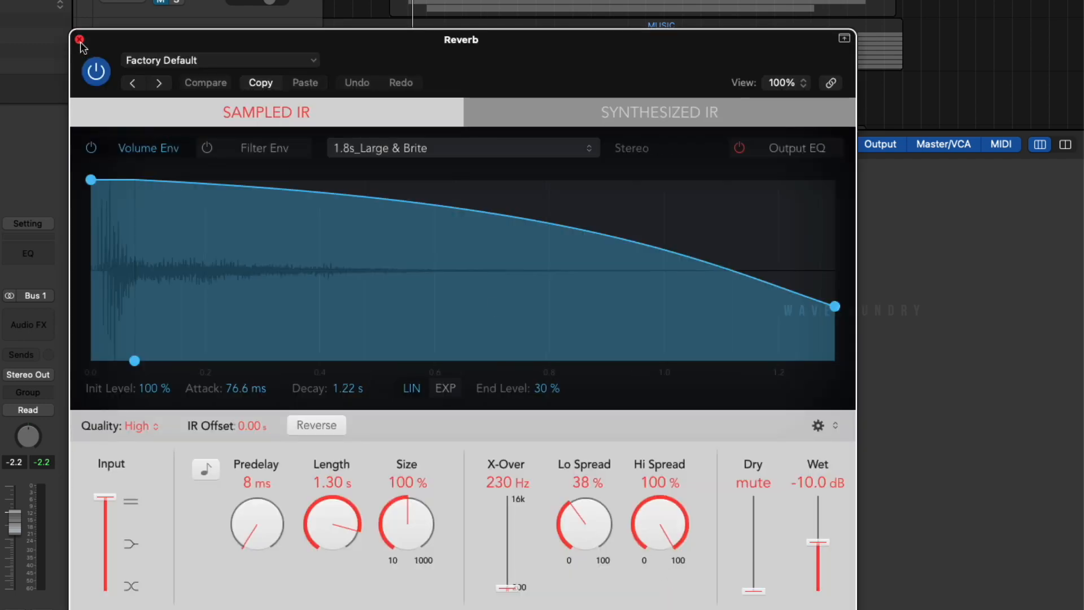
{"action": "left_click", "coordinate": [80, 40]}
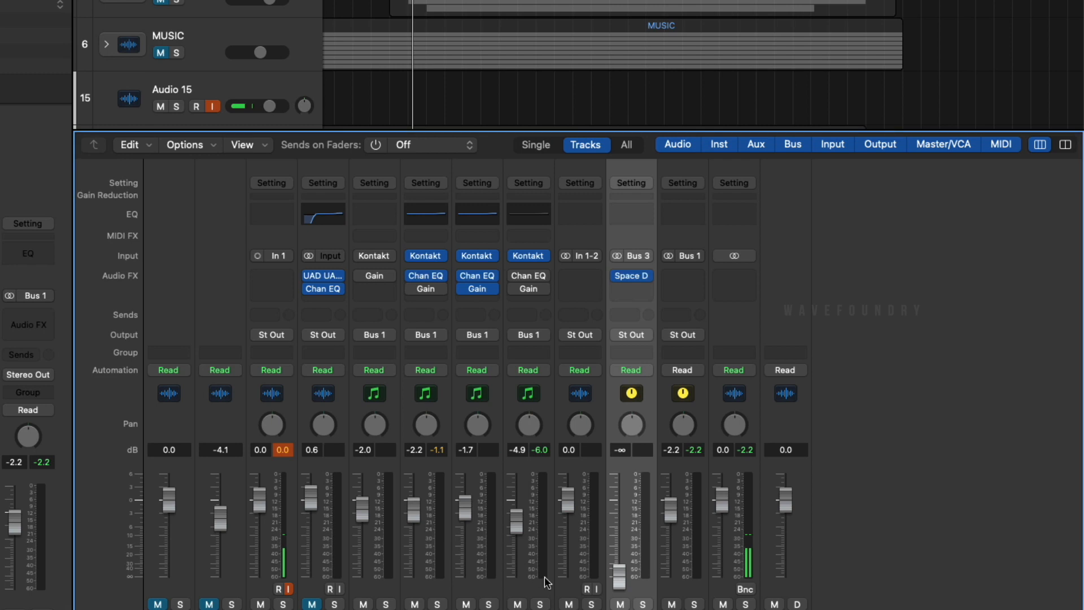
{"action": "left_click", "coordinate": [620, 578], "text": "alt"}
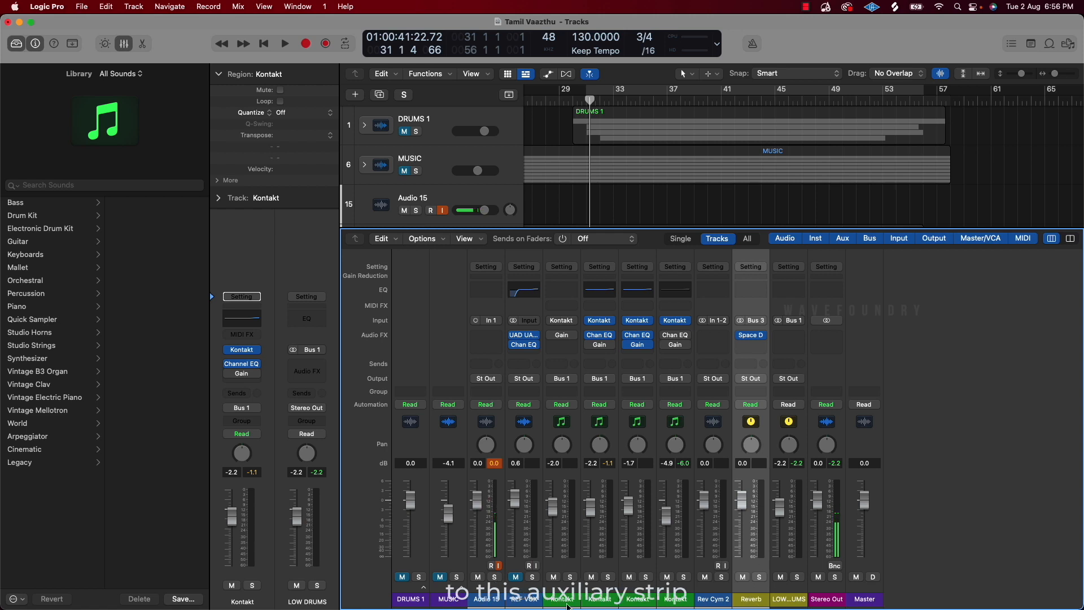
- Add a send to Bus 3 (Reverb) on the Kontakt channel of track 17
{"action": "left_click", "coordinate": [568, 603]}
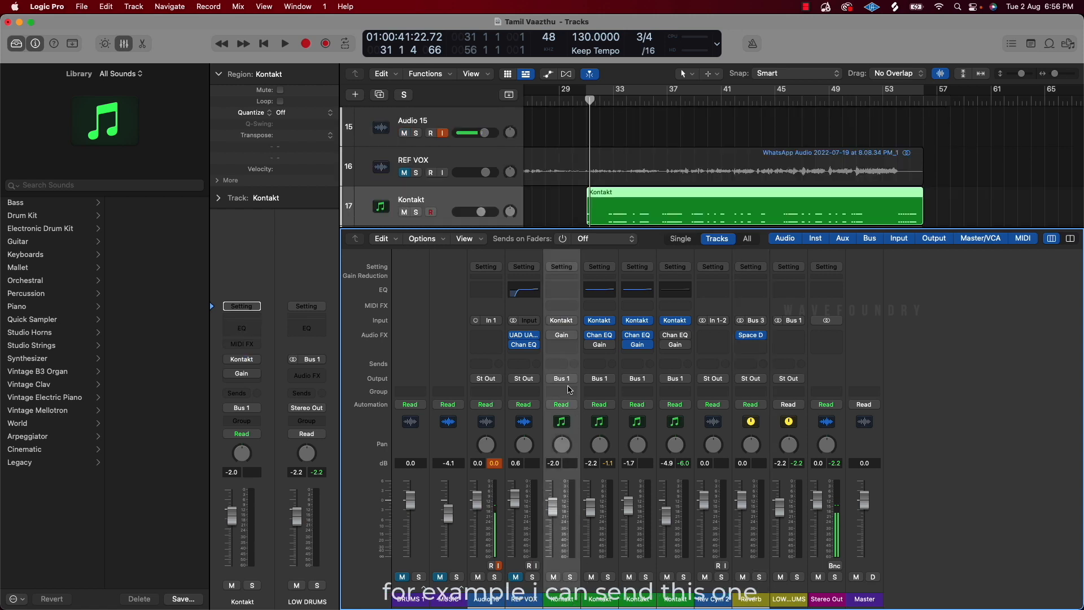
{"action": "left_click", "coordinate": [565, 364]}
{"action": "mouse_move", "coordinate": [565, 382]}
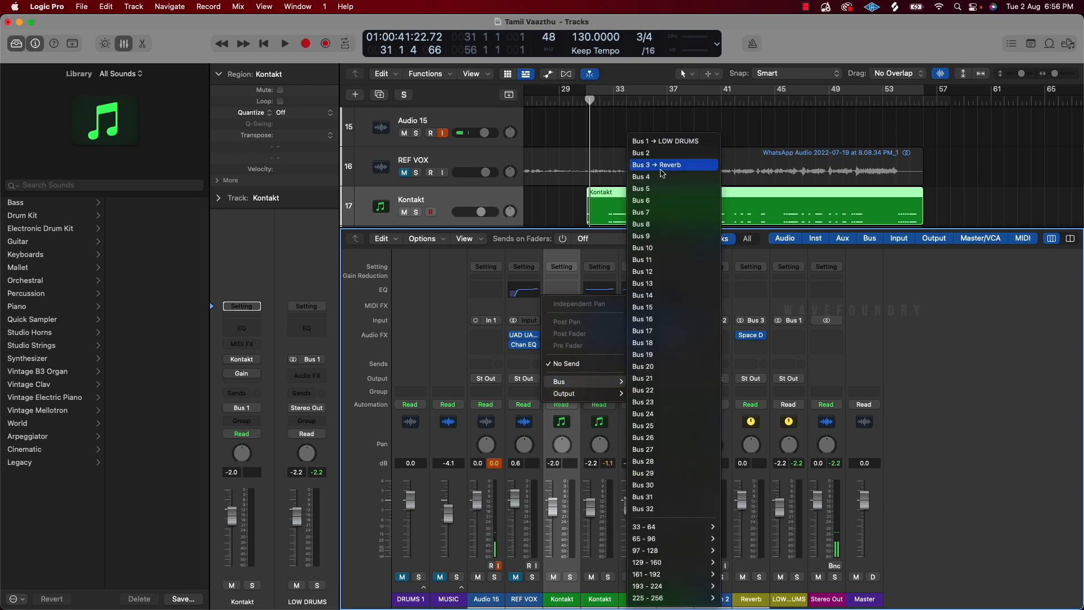
{"action": "left_click", "coordinate": [662, 166]}
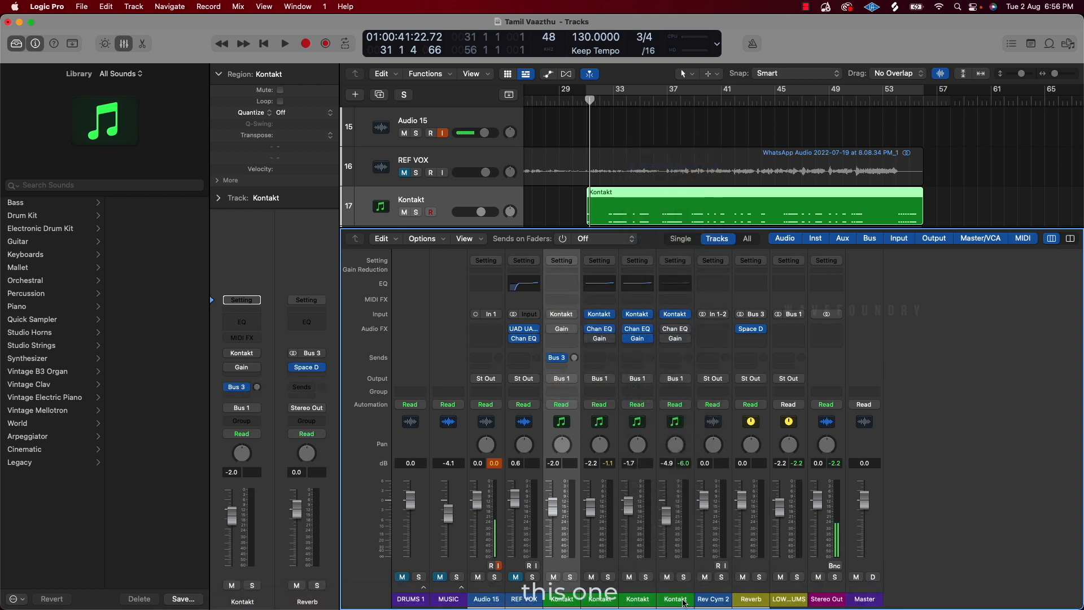
- Add a send to Bus 3 (Reverb) on the Kontakt channel of track 20 and raise its send level
{"action": "left_click", "coordinate": [685, 604]}
{"action": "left_click", "coordinate": [674, 358]}
{"action": "mouse_move", "coordinate": [701, 376]}
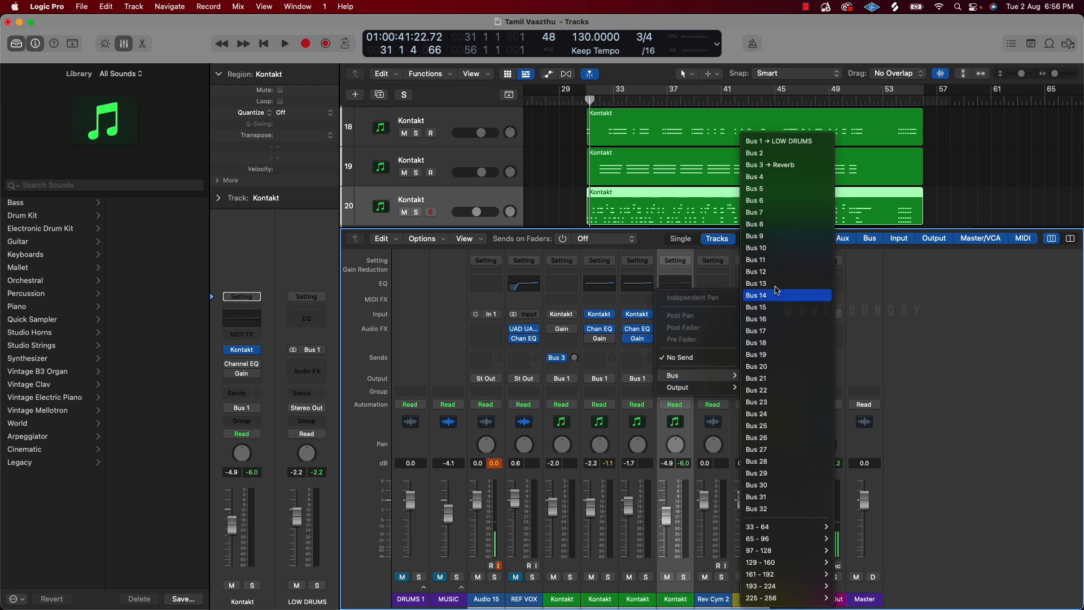
{"action": "left_click", "coordinate": [779, 164]}
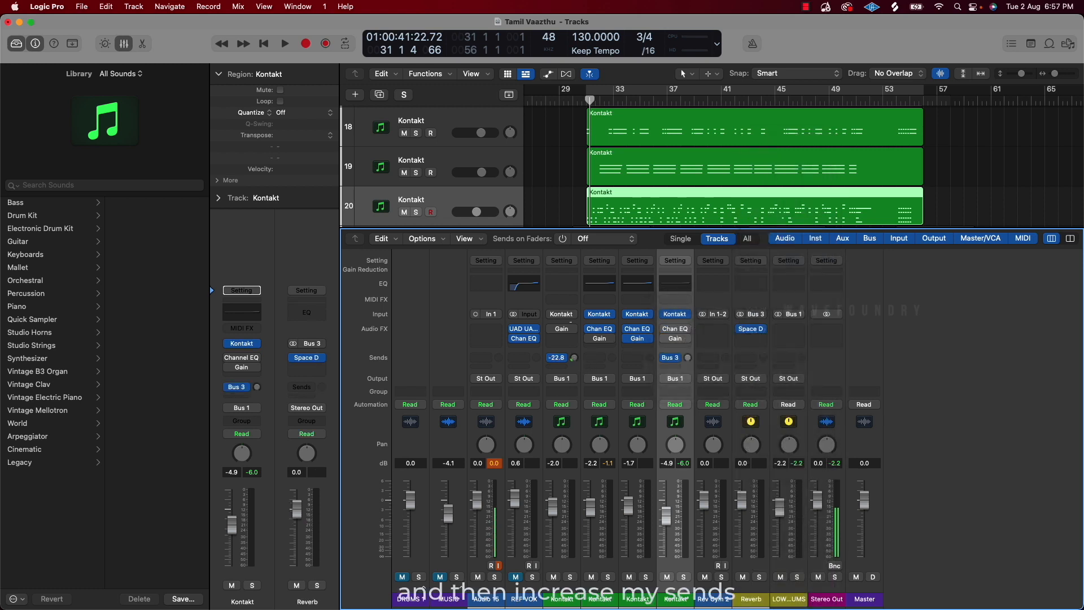
{"action": "left_click_drag", "start_coordinate": [687, 357], "coordinate": [687, 333]}
- Audition the Reverb strip in solo with the track 17 and 20 Kontakt channels, setting the Reverb fader to -5.2 dB
{"action": "left_click", "coordinate": [760, 576]}
{"action": "key", "text": "space"}
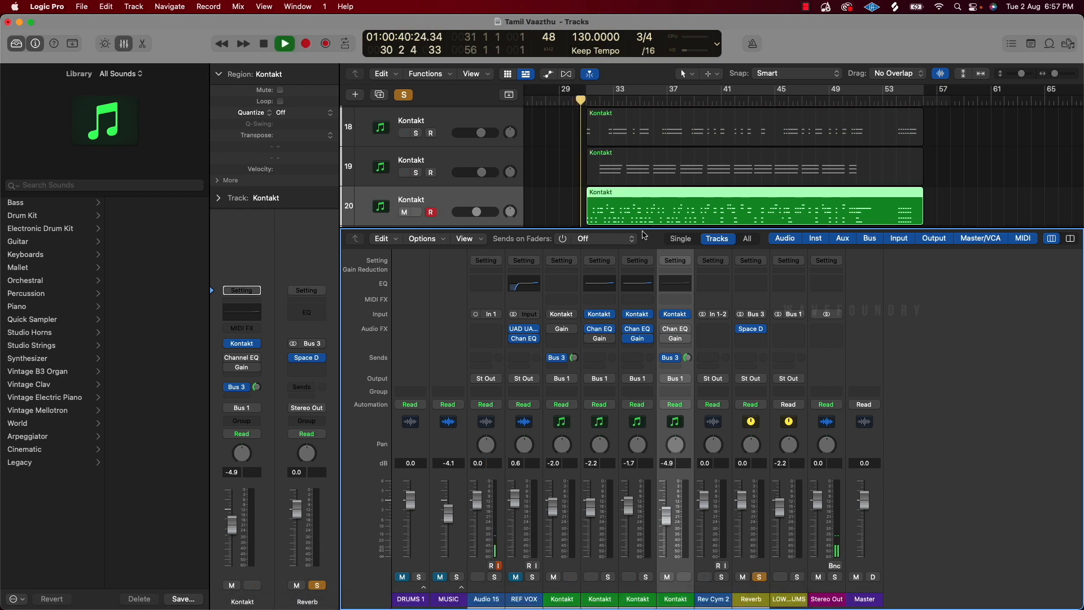
{"action": "left_click", "coordinate": [572, 576]}
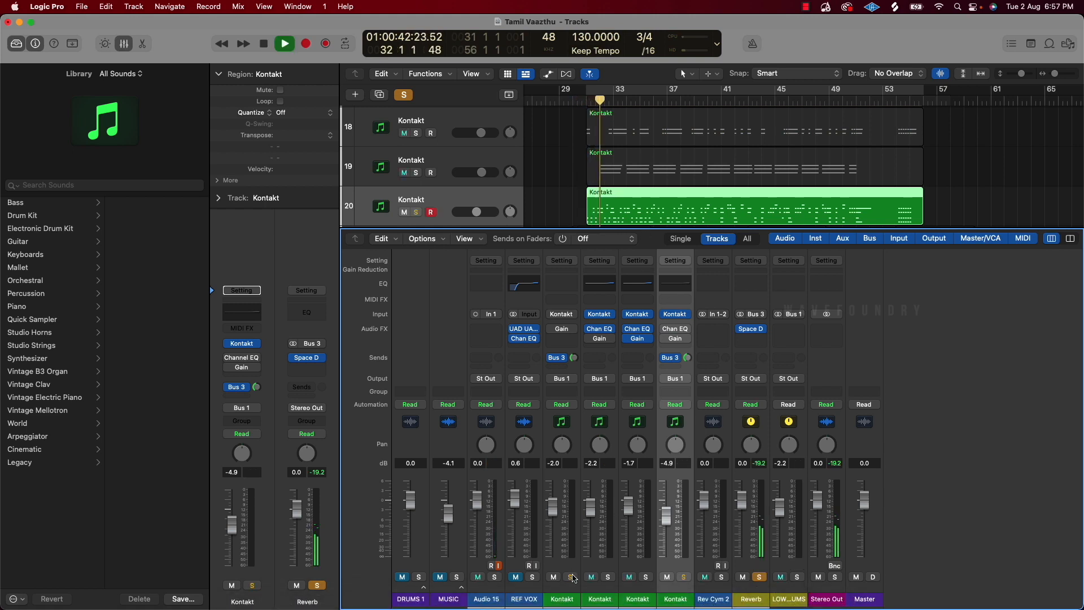
{"action": "left_click", "coordinate": [685, 577]}
{"action": "left_click_drag", "start_coordinate": [742, 512], "coordinate": [742, 517]}
{"action": "key", "text": "space"}
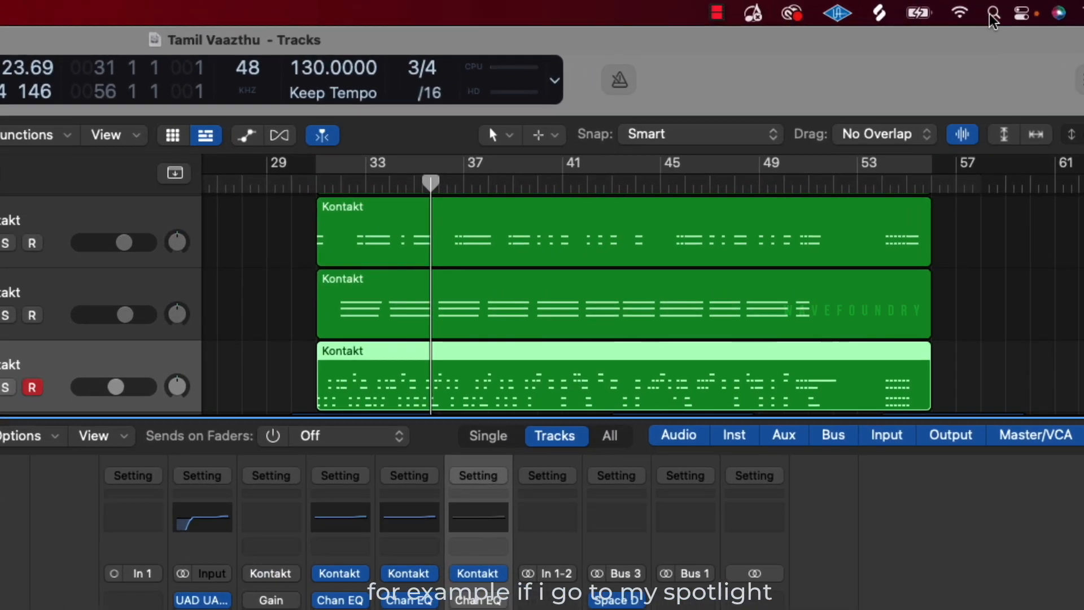
- Switch to Activity Monitor through a Spotlight search and sort the processes by % CPU
{"action": "left_click", "coordinate": [958, 7]}
{"action": "type", "text": "act"}
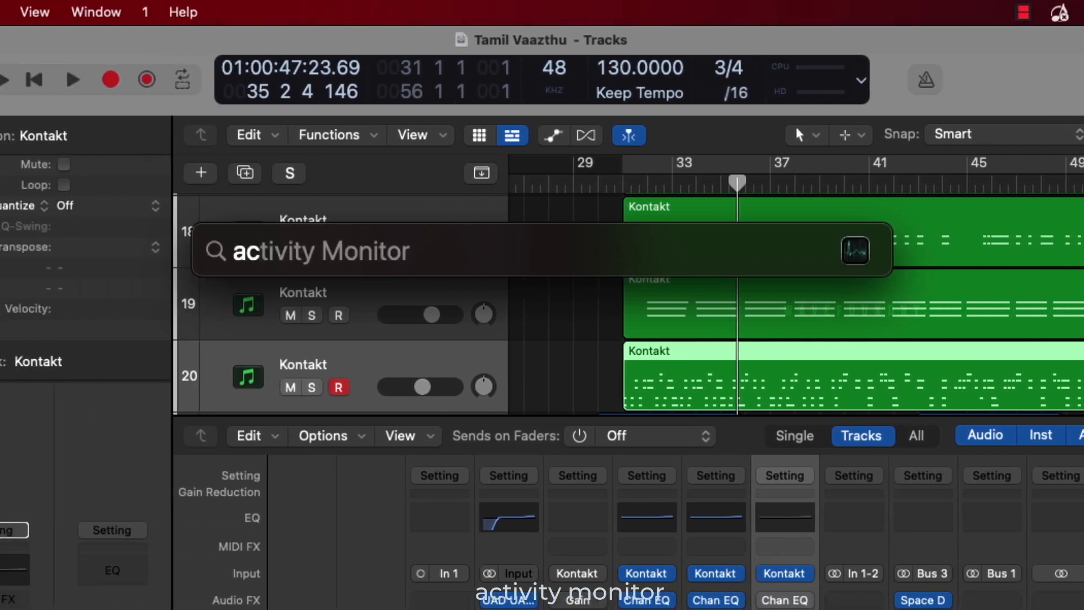
{"action": "key", "text": "Return"}
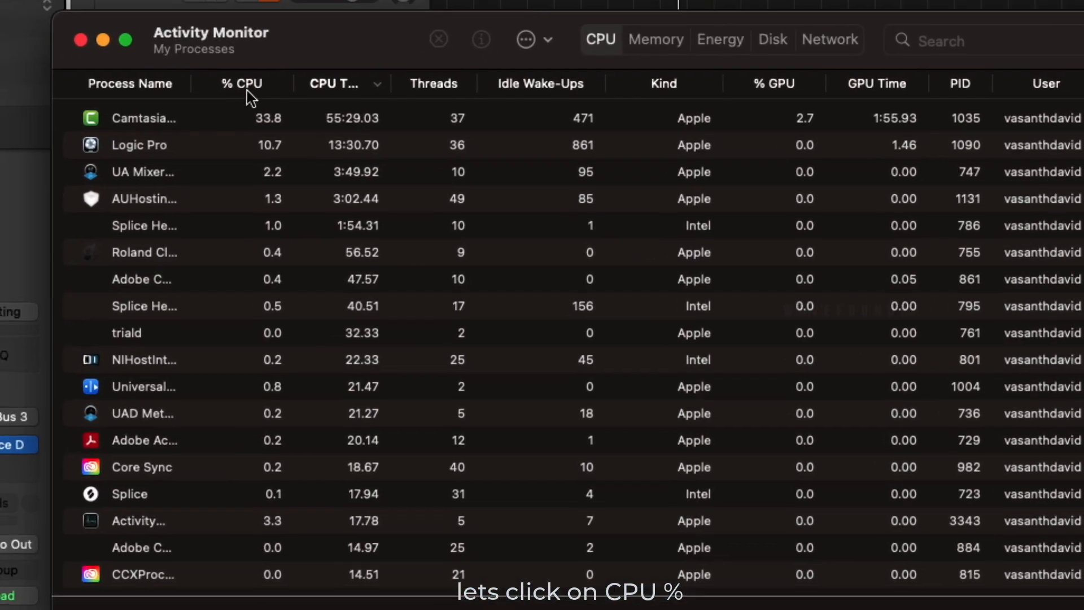
{"action": "left_click", "coordinate": [247, 90]}
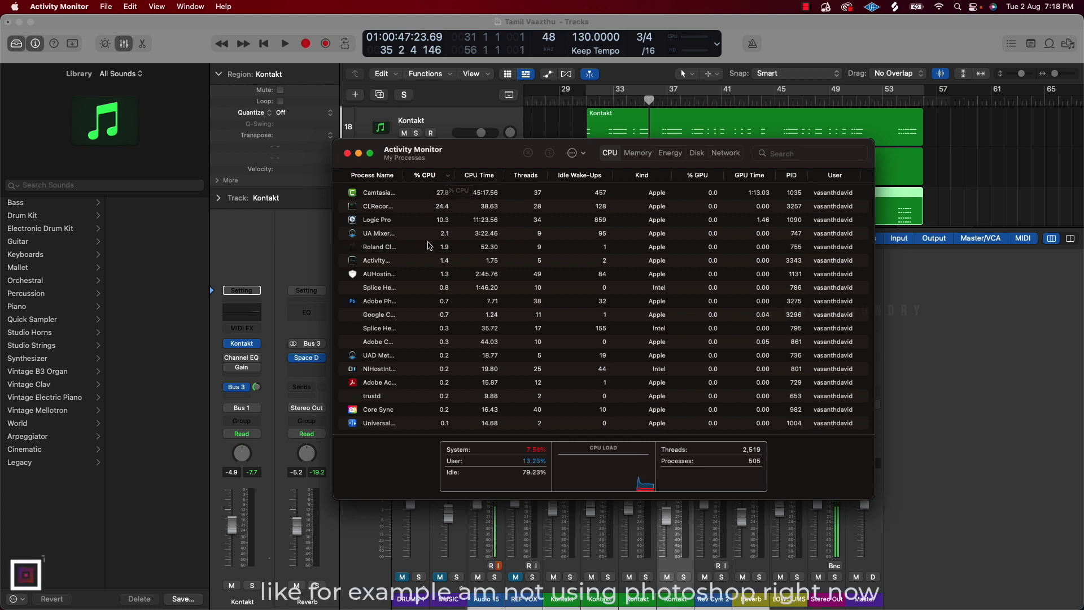
- Quit the unused Adobe Photoshop process
{"action": "left_click", "coordinate": [384, 304]}
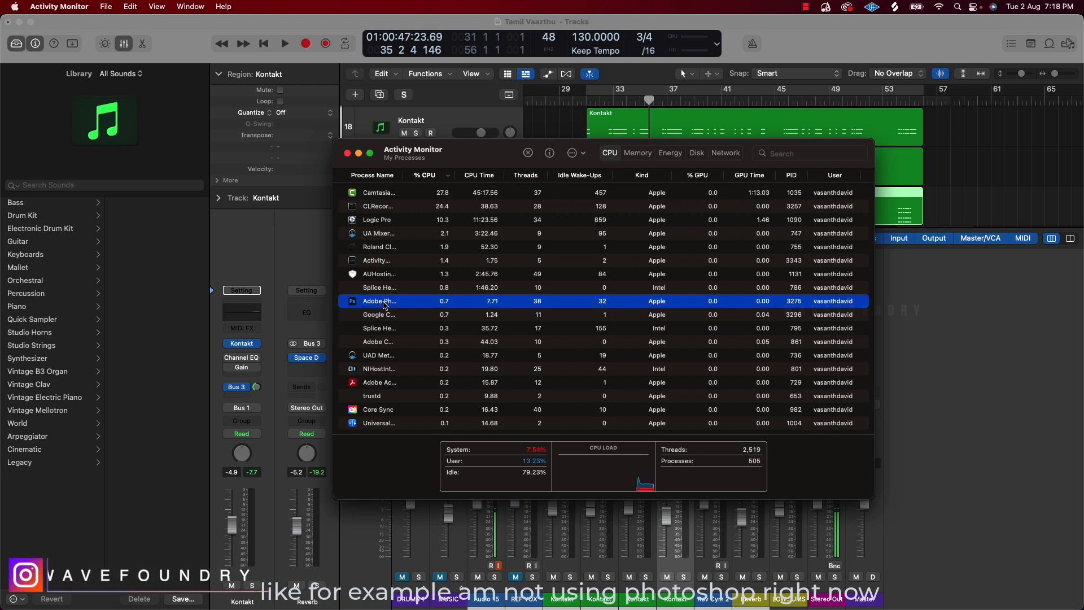
{"action": "left_click", "coordinate": [528, 153]}
{"action": "left_click", "coordinate": [615, 367]}
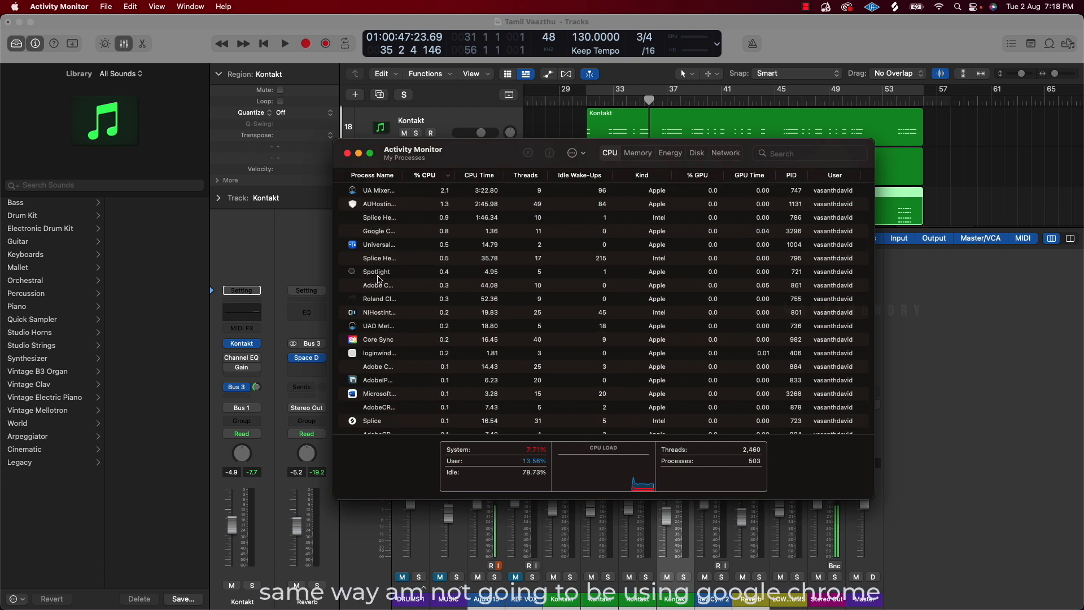
- Quit the unused Google Chrome process
{"action": "left_click", "coordinate": [380, 231]}
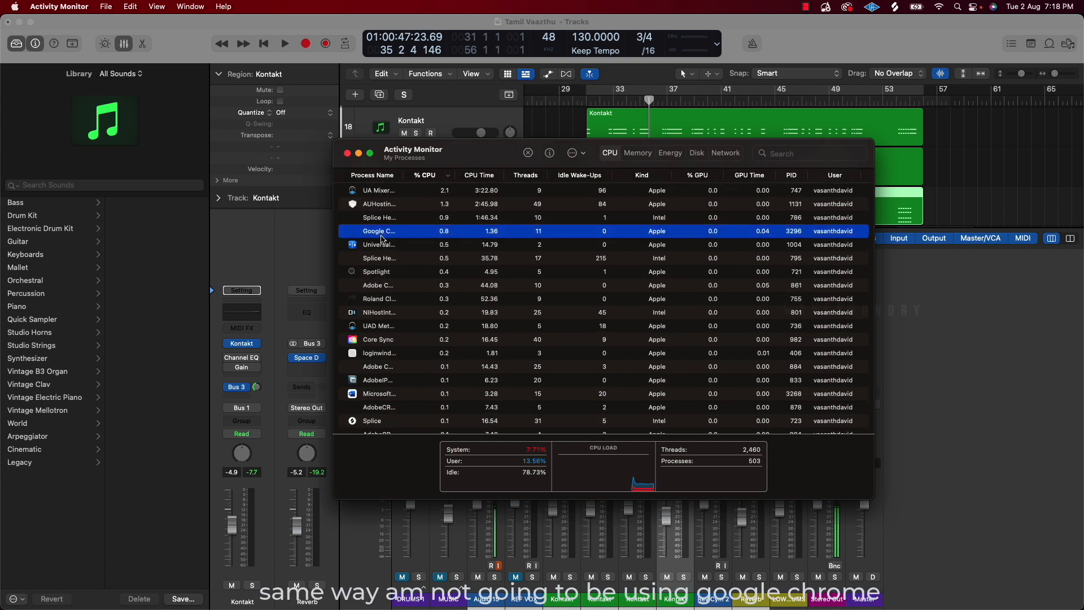
{"action": "left_click", "coordinate": [528, 153]}
{"action": "left_click", "coordinate": [573, 366]}
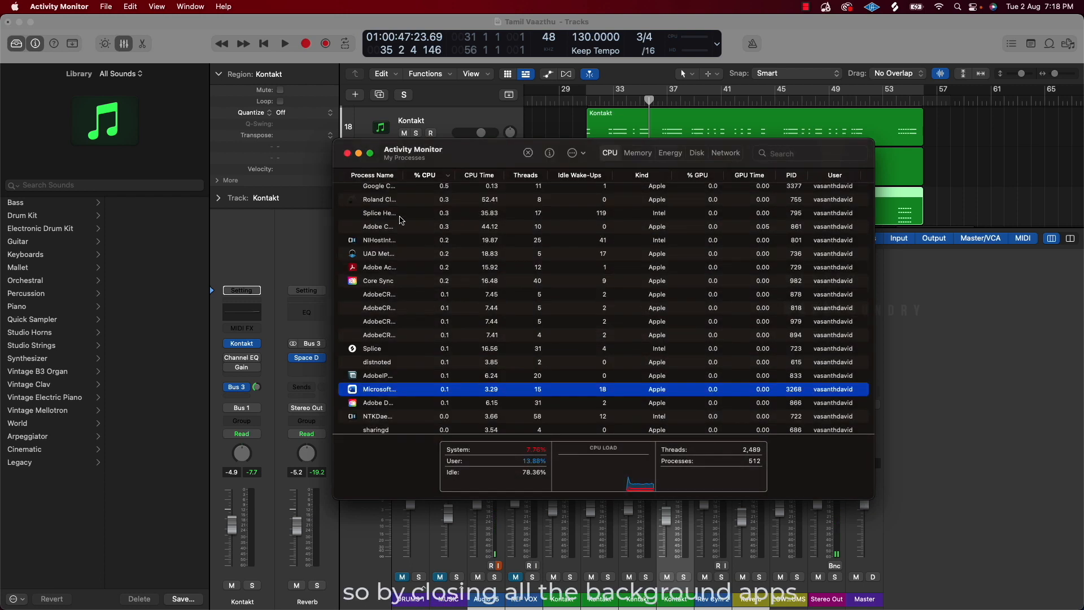